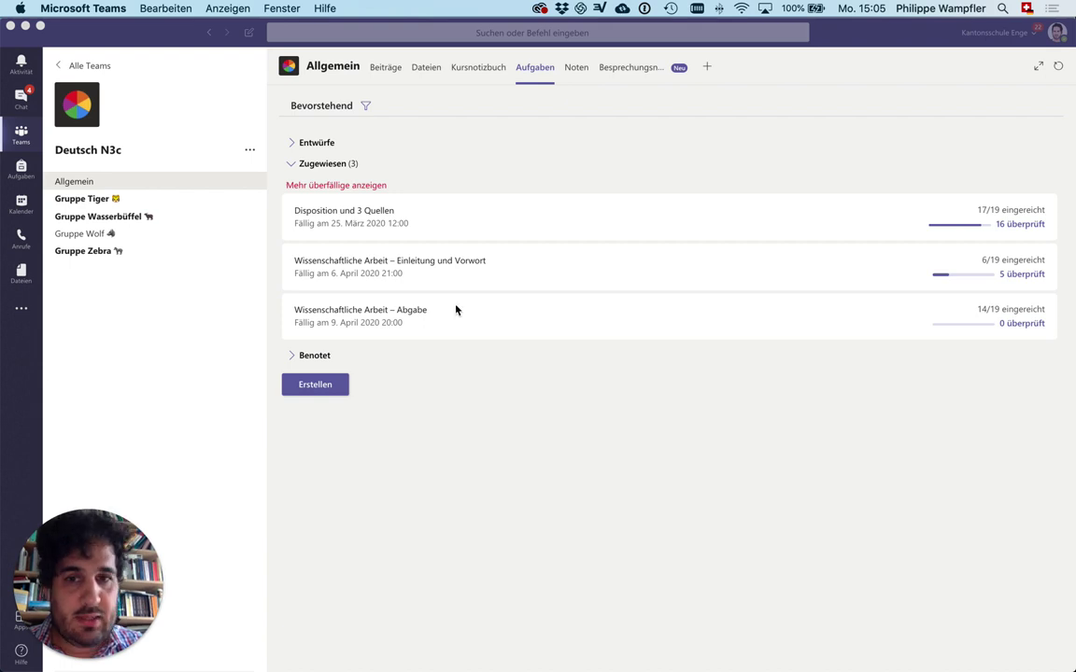
Step: Open the assignment "Wissenschaftliche Arbeit – Abgabe" for editing
click(409, 312)
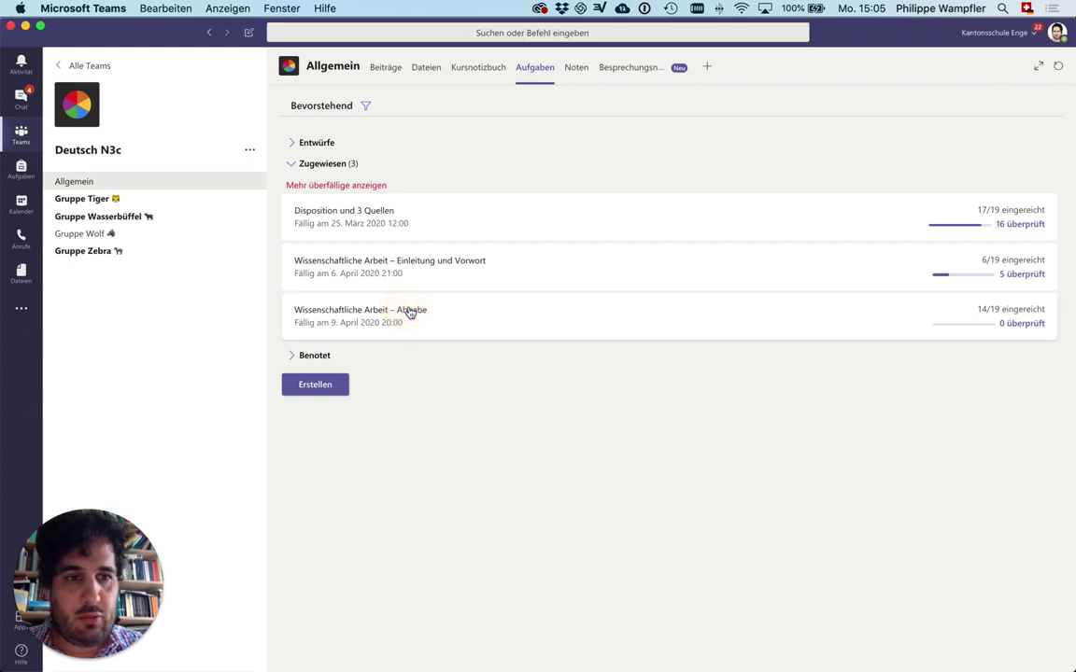
click(409, 312)
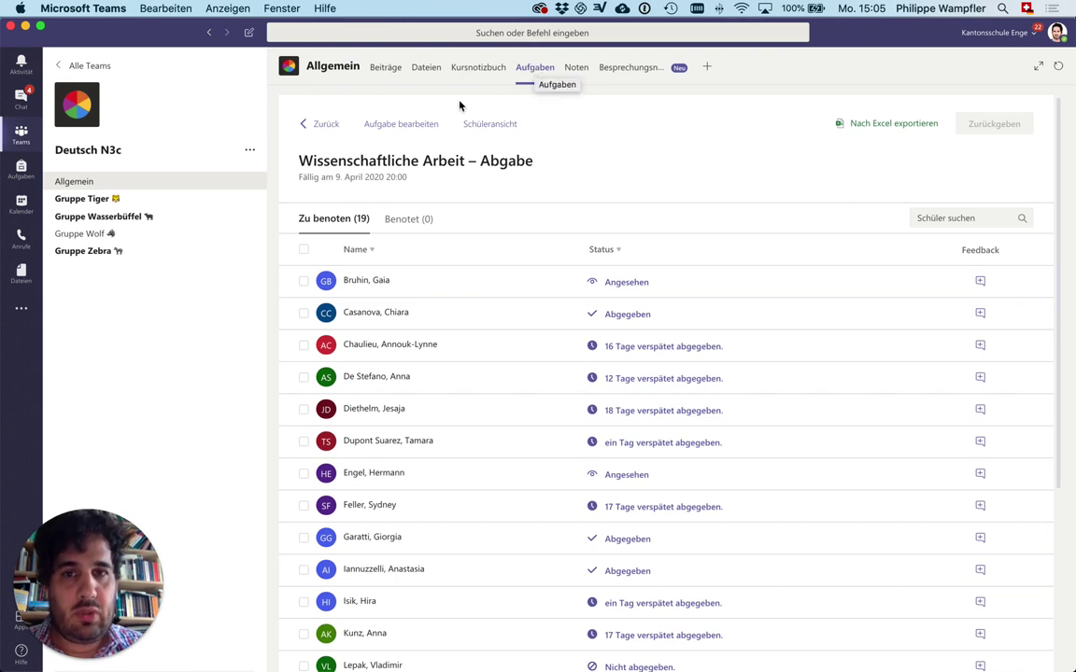
click(420, 125)
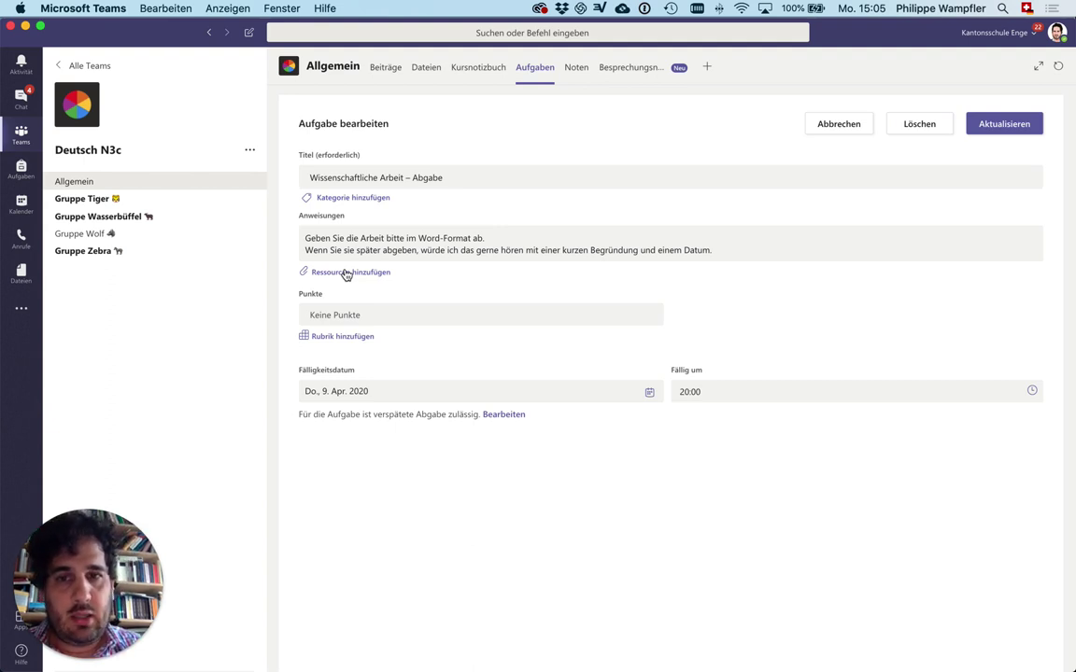
Step: Choose the existing rubric "Wissenschaftliche Arbeit" for the assignment and open it for editing
click(344, 337)
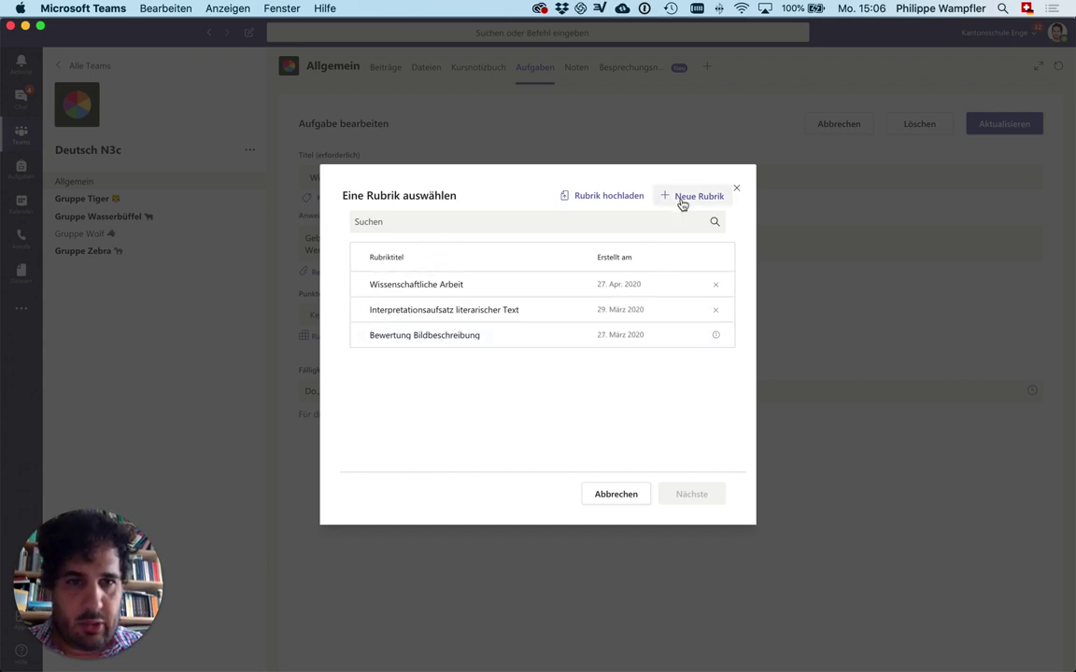
click(432, 288)
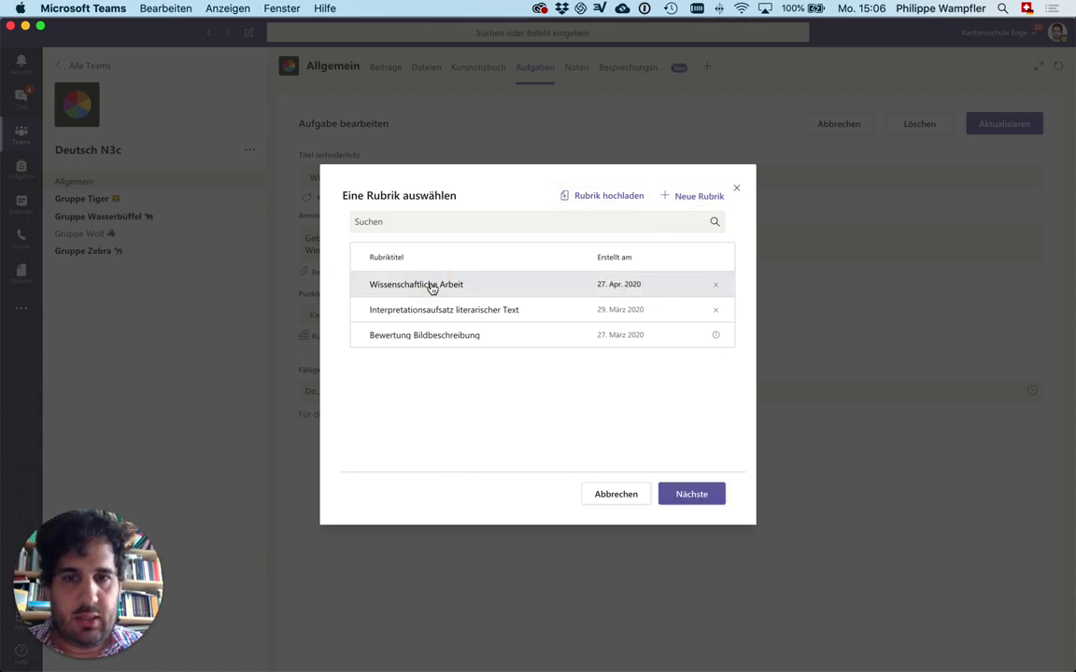
click(688, 499)
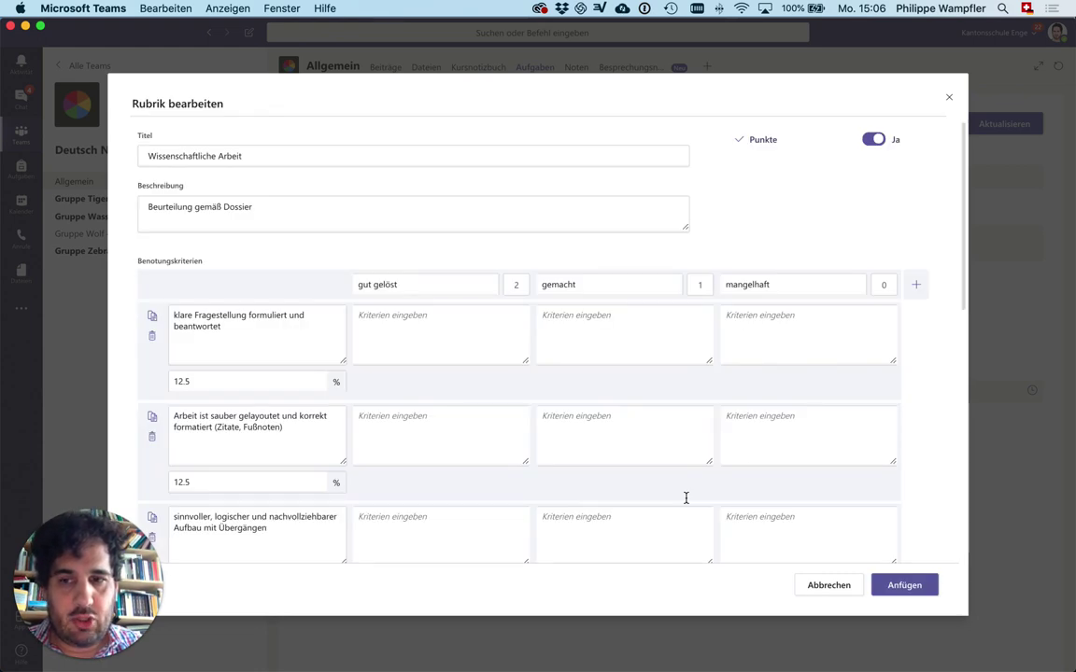
Step: Switch the rubric's points off and back on so the three rating levels carry 3, 2 and 1 points
click(233, 213)
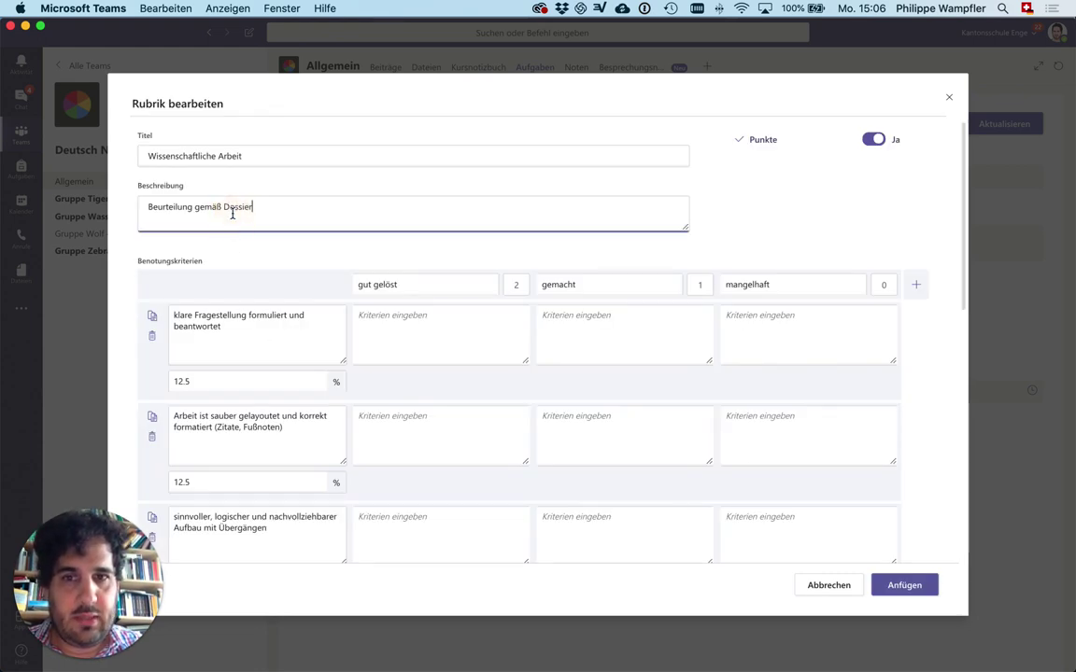
click(873, 140)
click(881, 141)
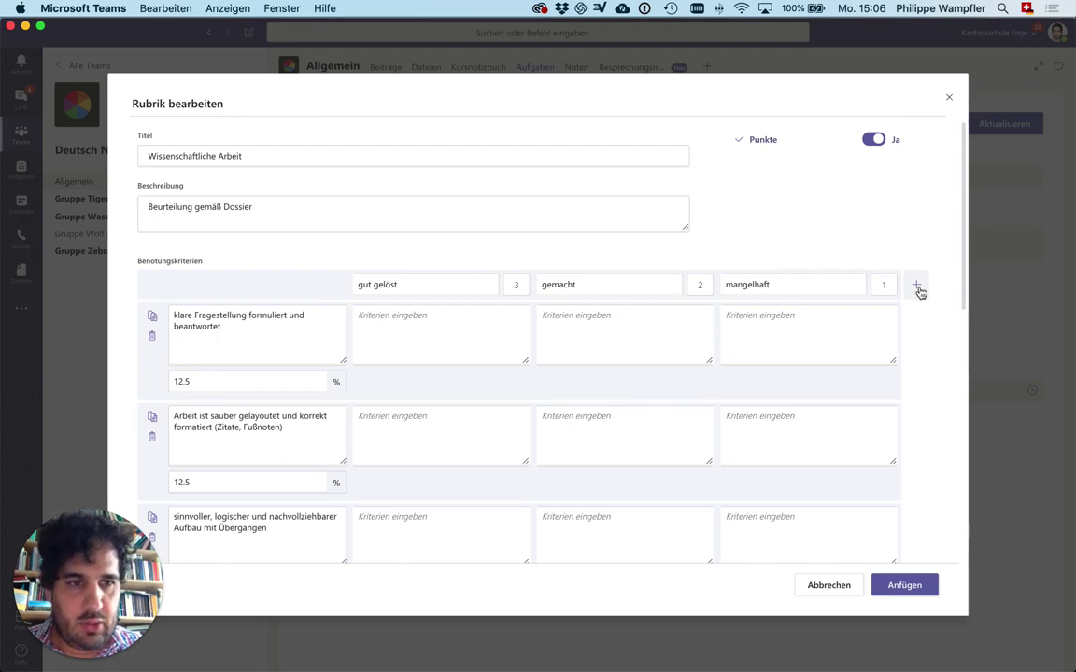
Step: Look through all of the rubric's grading criteria and their percentage weightings
scroll(872, 350, down, 10)
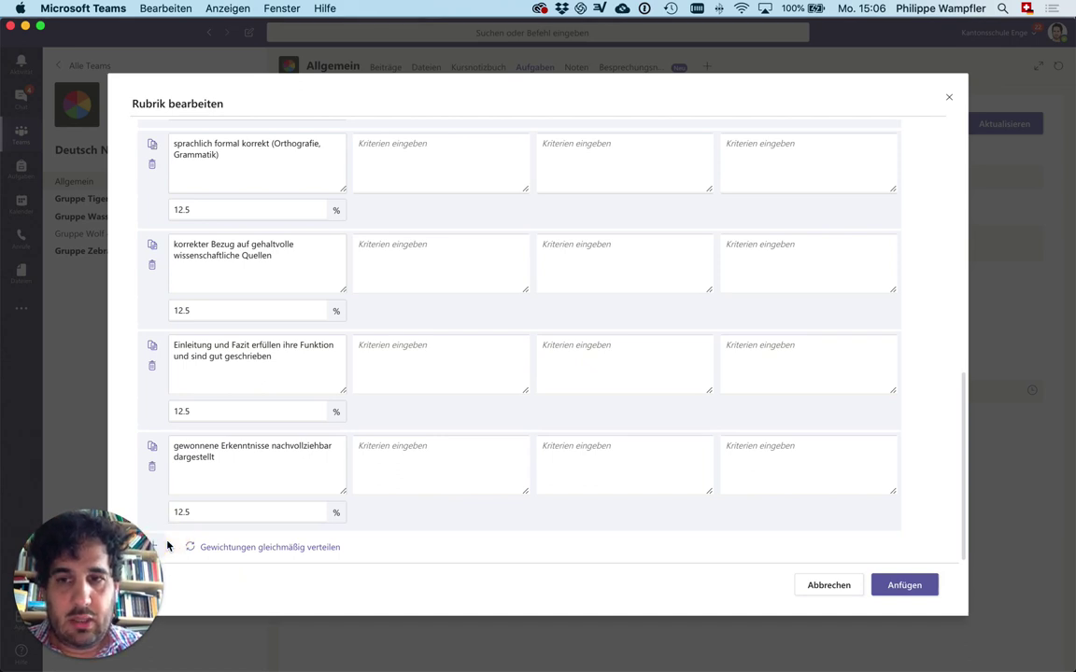
scroll(211, 343, up, 10)
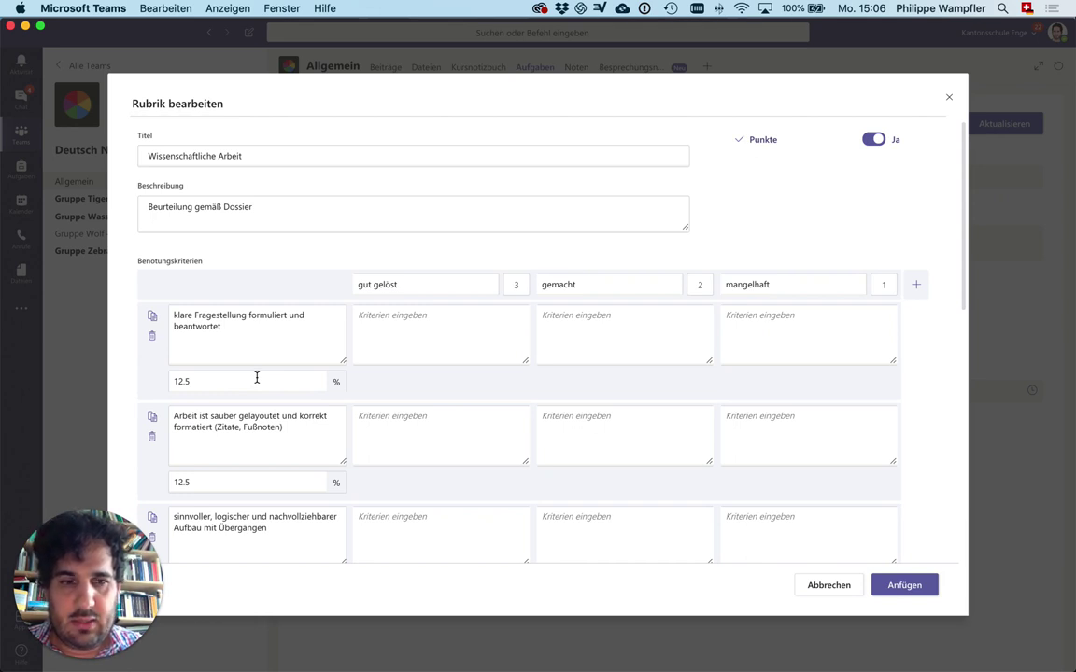
scroll(257, 377, down, 10)
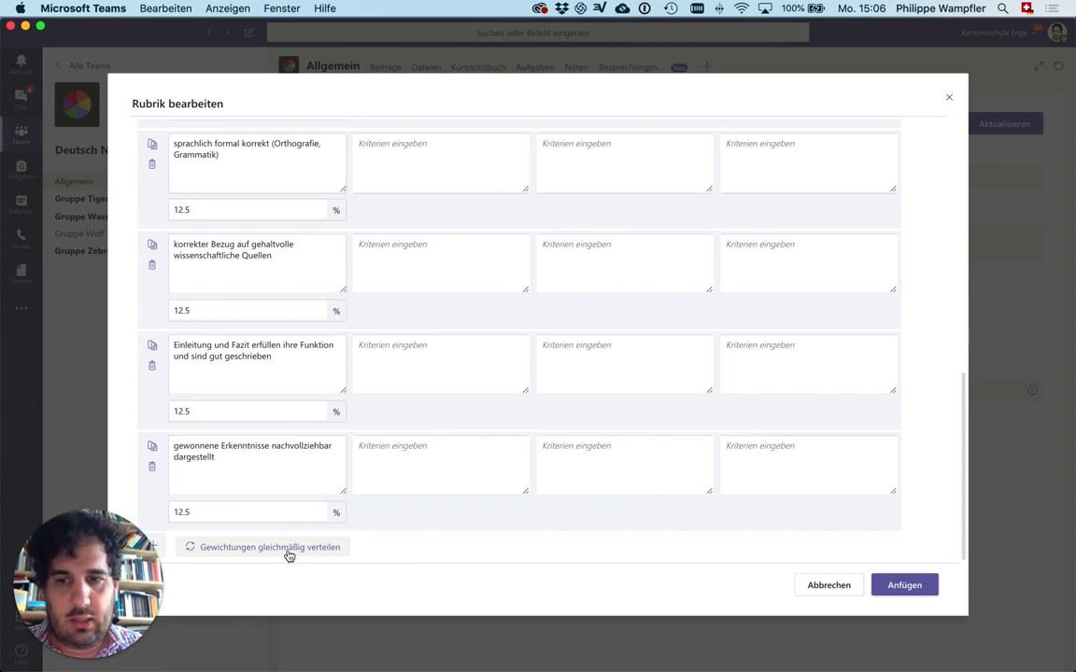
scroll(286, 551, up, 1)
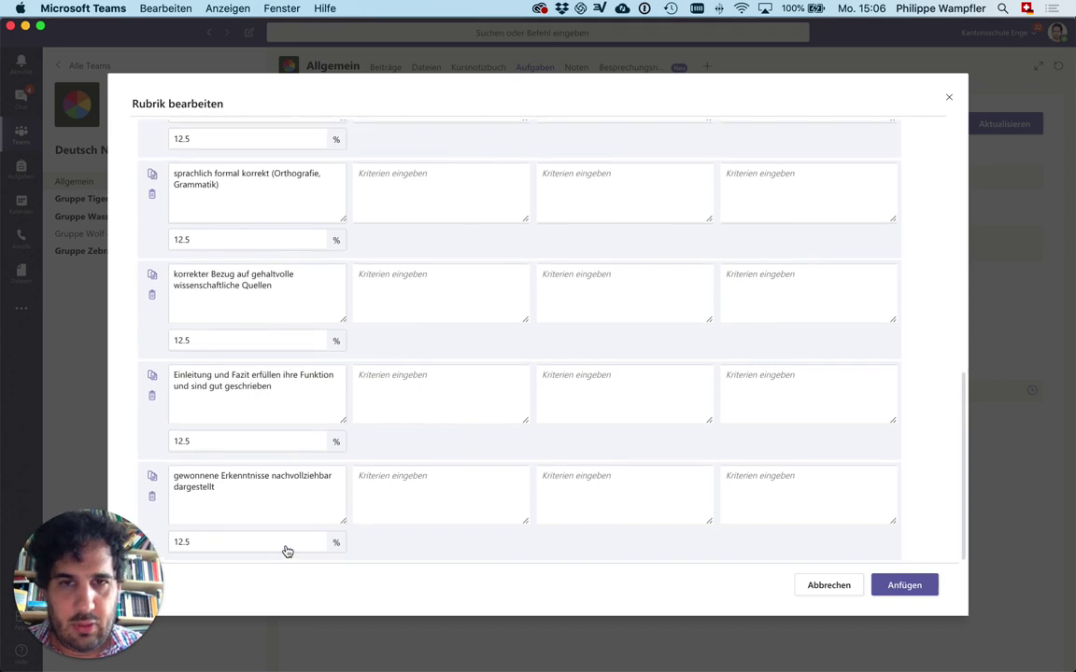
scroll(287, 551, up, 15)
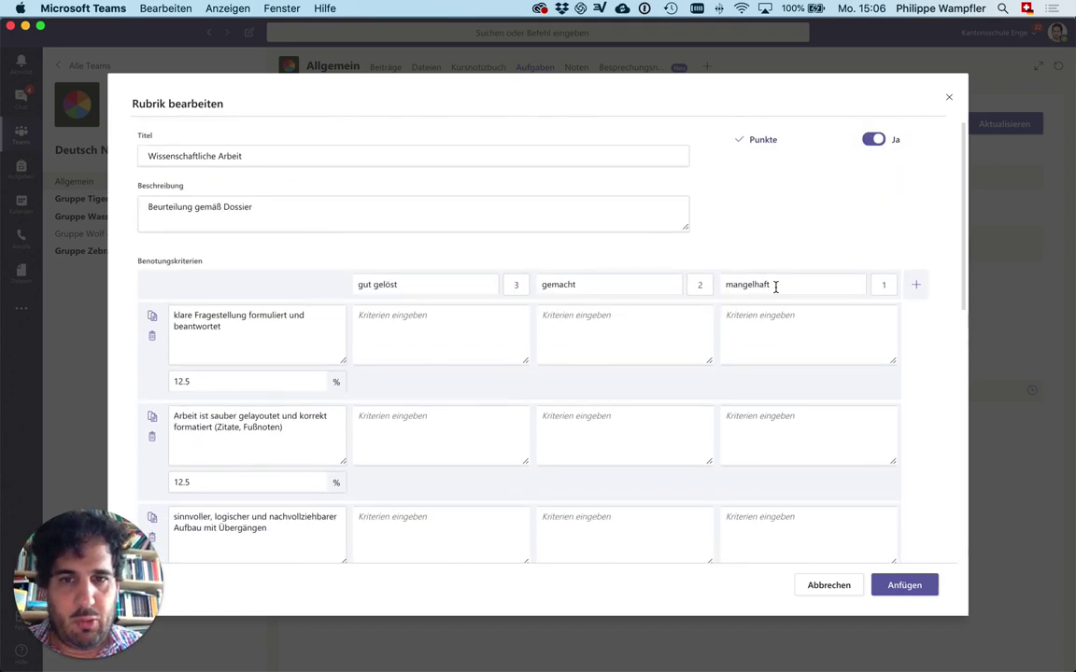
Step: Try 4 points for the "gut gelöst" rating level and restore it to 3
click(520, 287)
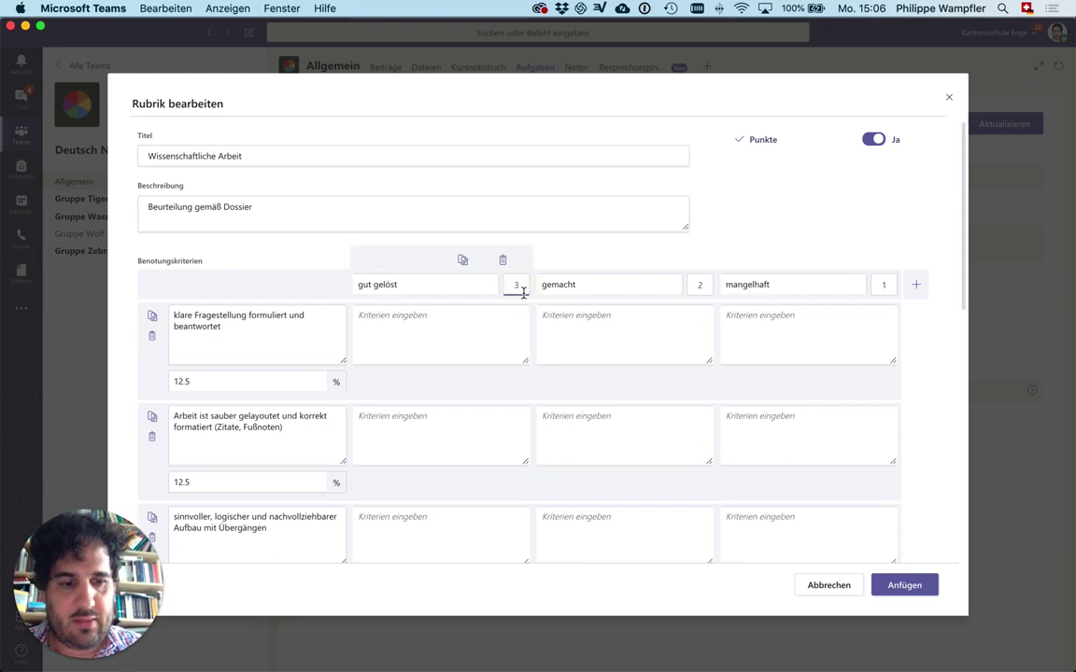
key(BackSpace)
text(4)
key(BackSpace)
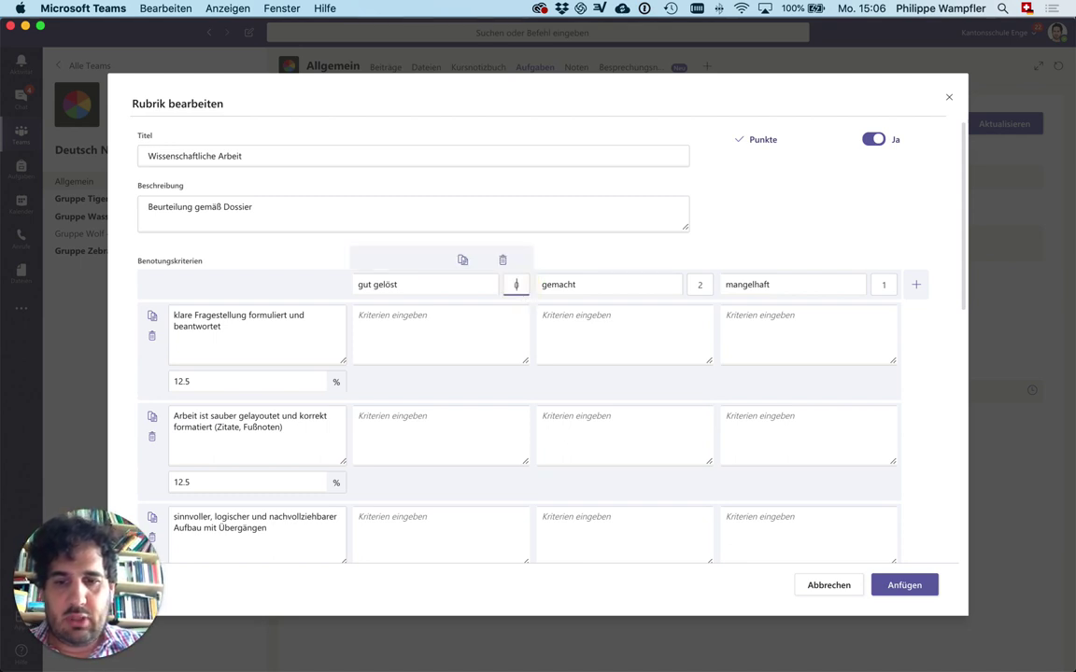
text(3)
Step: Describe the "gut gelöst" level of the first criterion as "Die Fragestellung ist sehr präzis und die Beantwortung umfassend."
click(449, 322)
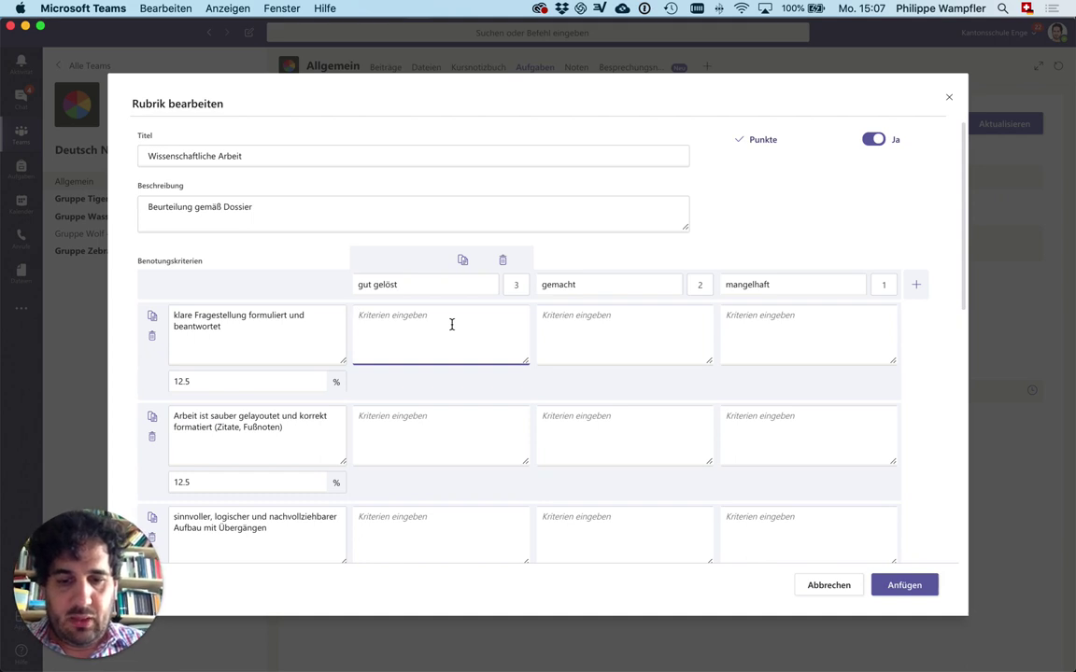
text(Die Fragestellung)
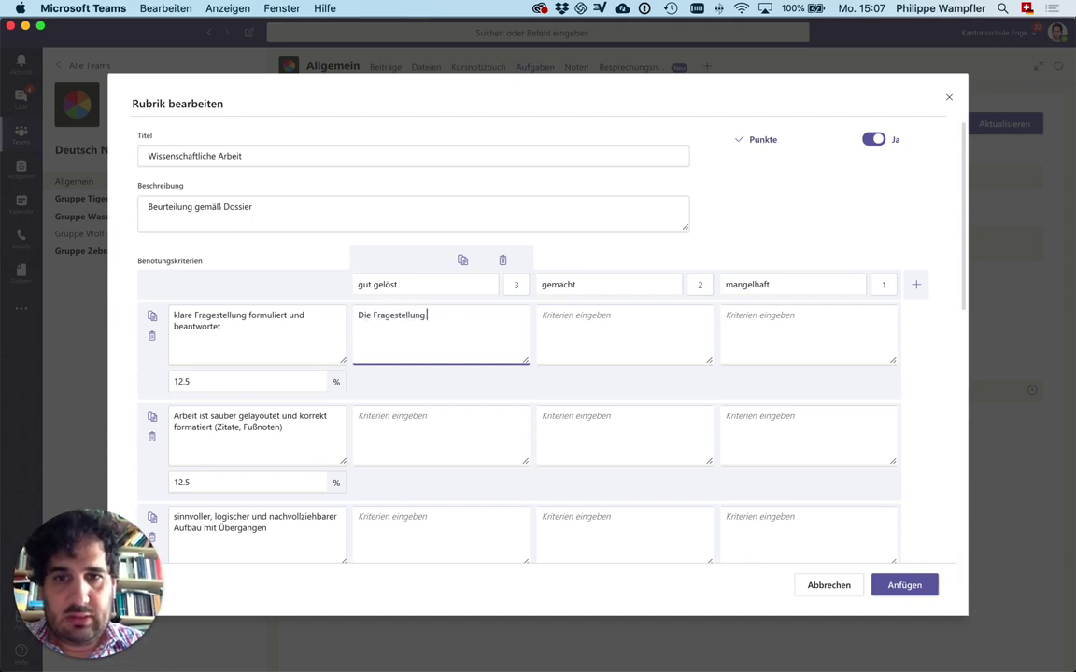
text( ist sehr)
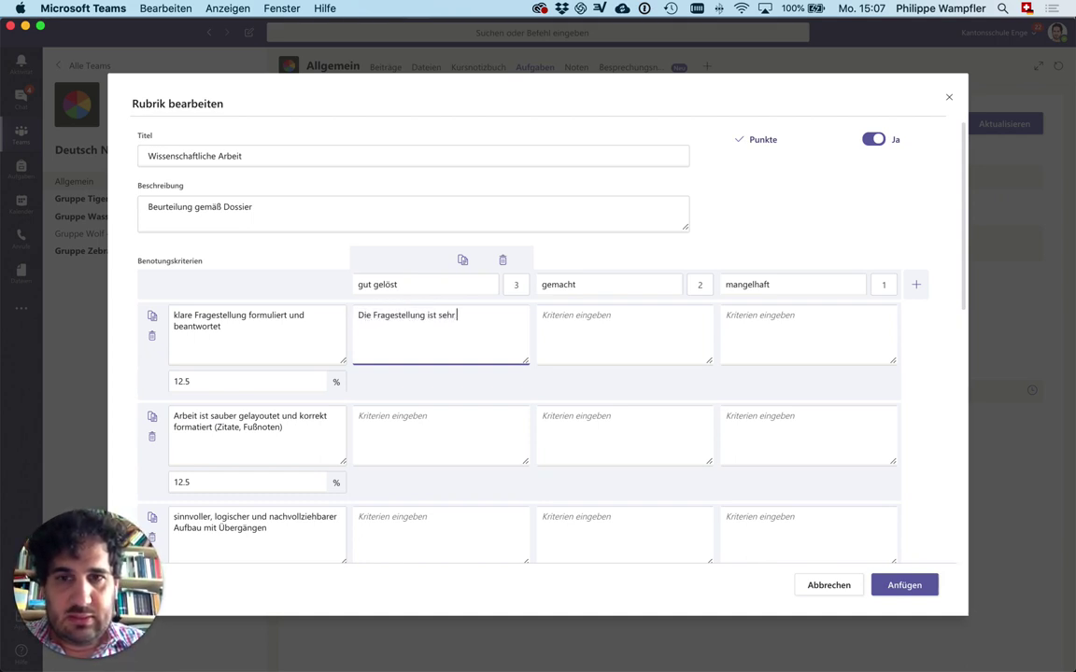
text( präzis und die B)
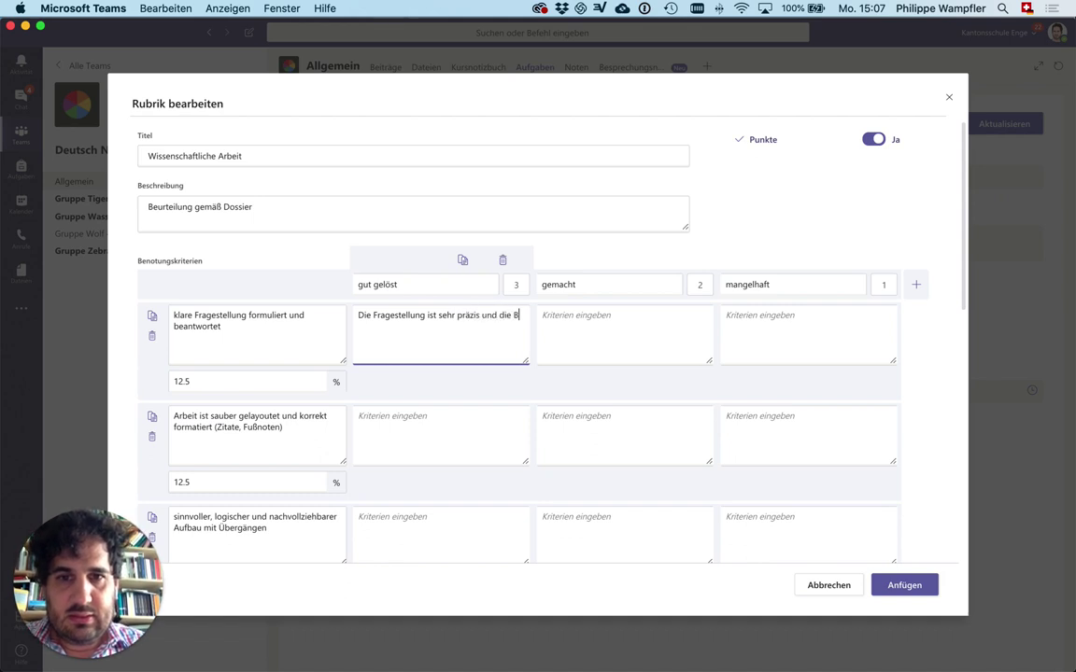
text(eantwo)
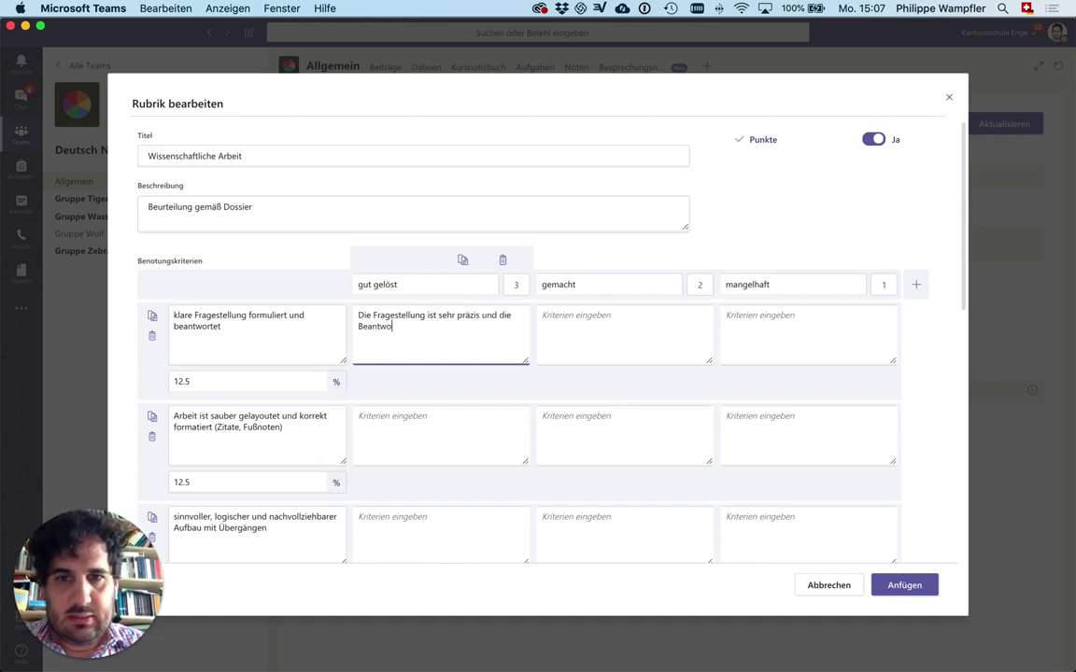
text(rtung umfassen)
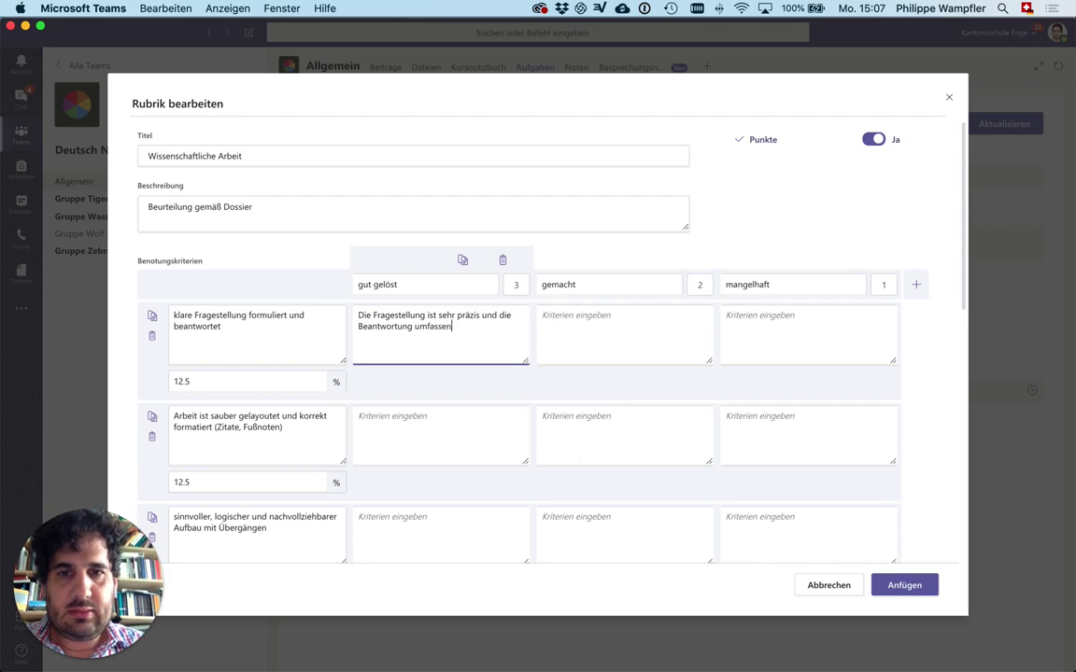
text(d.)
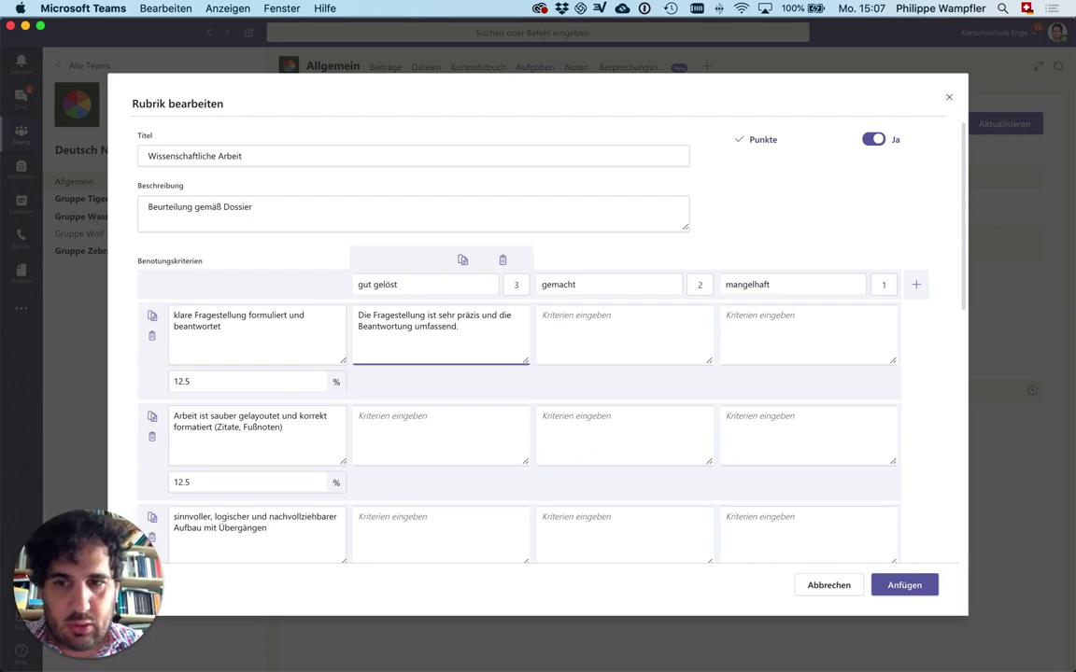
Step: Attach the edited rubric to the assignment and save the updated assignment
click(629, 339)
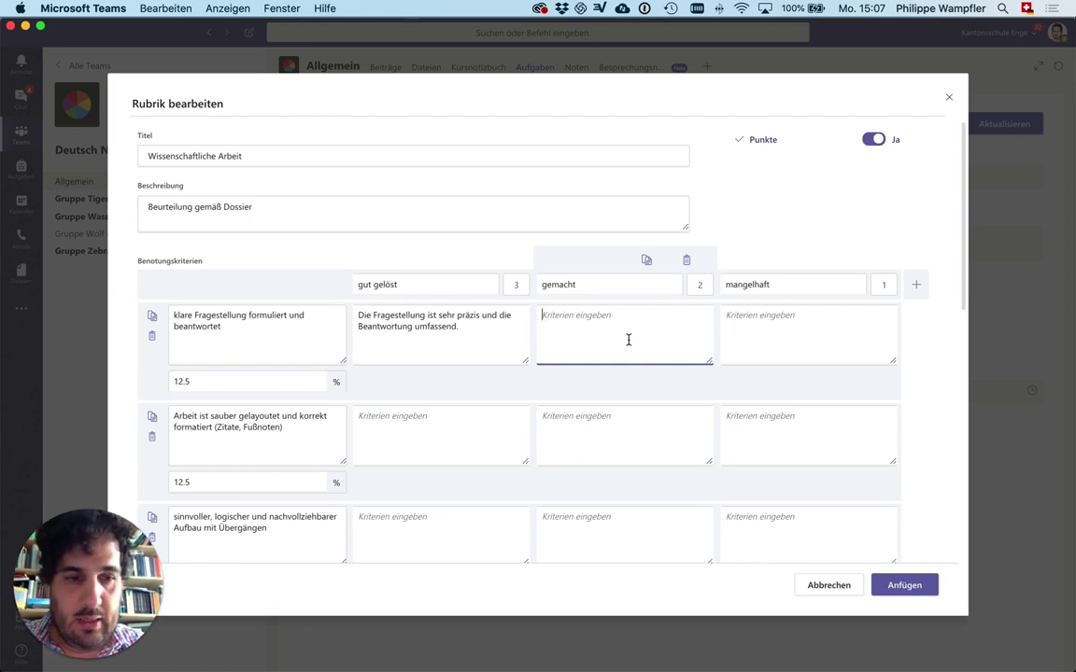
click(896, 584)
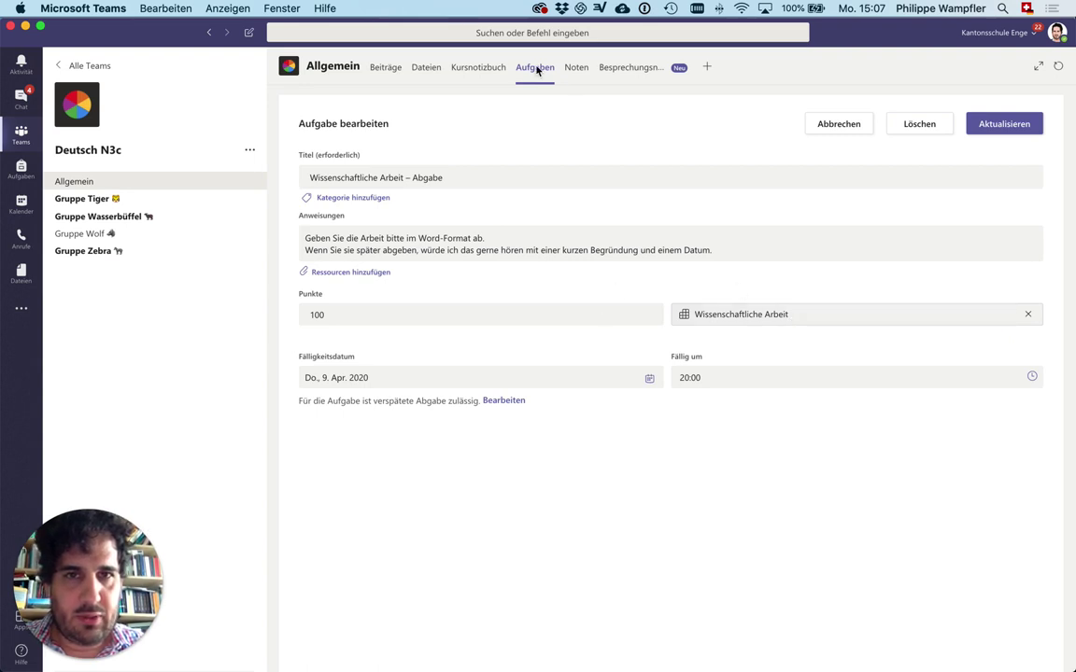
click(985, 127)
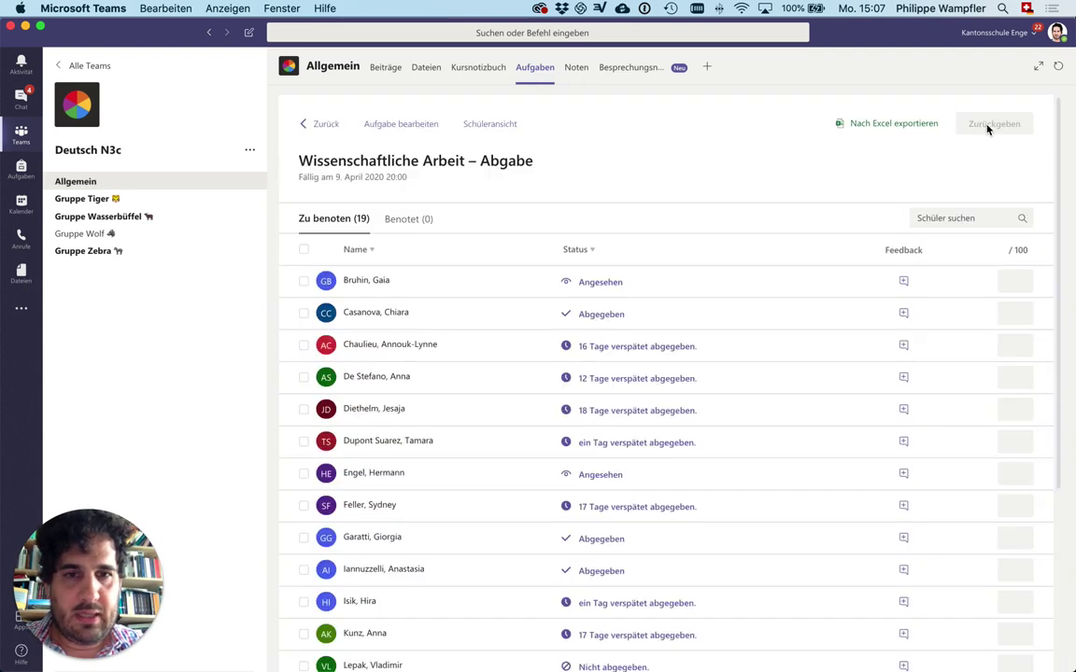
Step: Open the second listed student's submission, "Freiheit in der Religion", and make its document editable in the browser
click(612, 324)
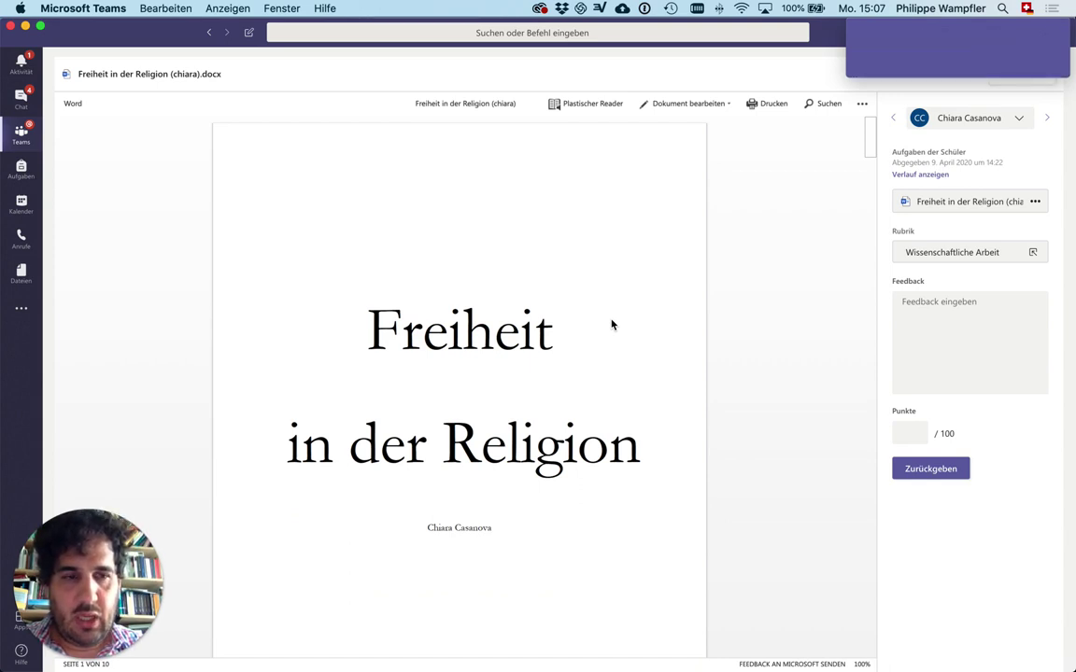
scroll(612, 324, down, 1)
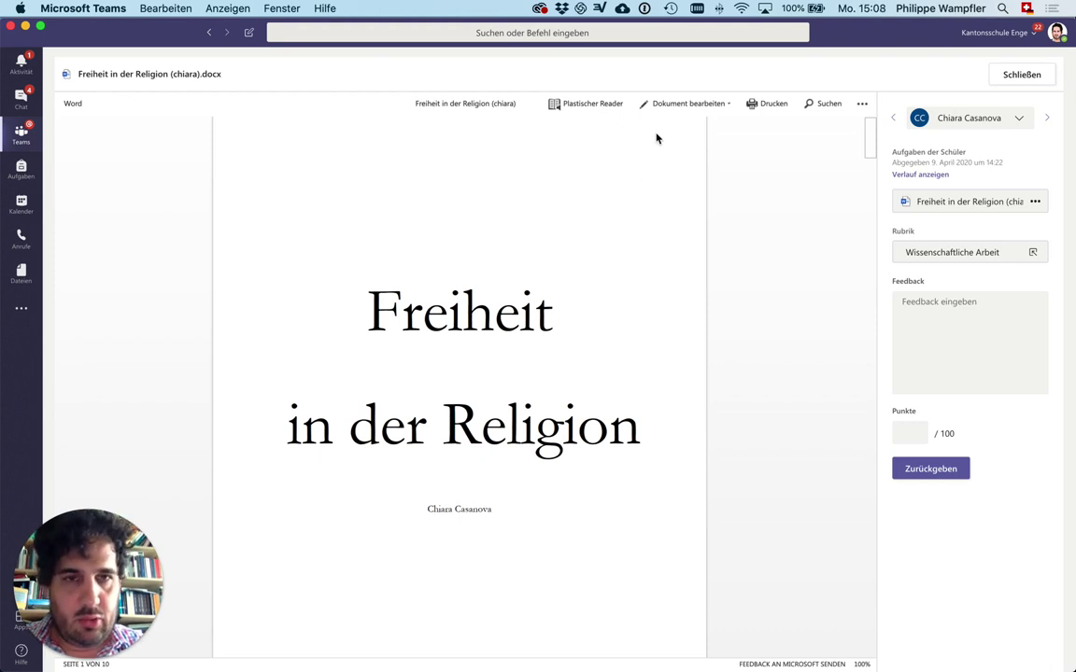
click(686, 103)
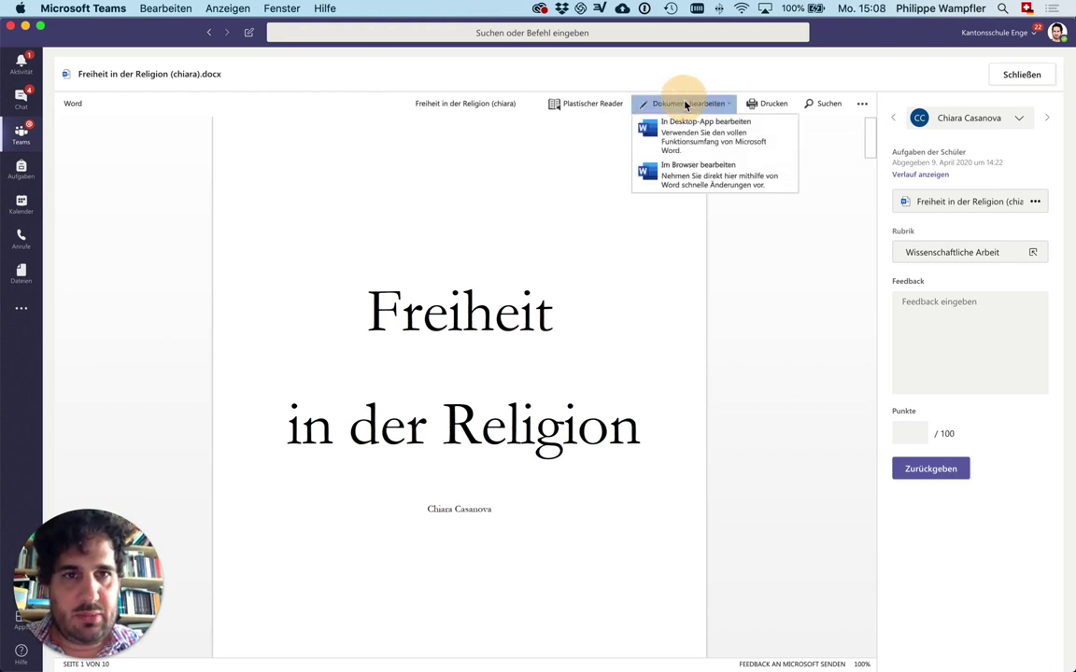
click(692, 179)
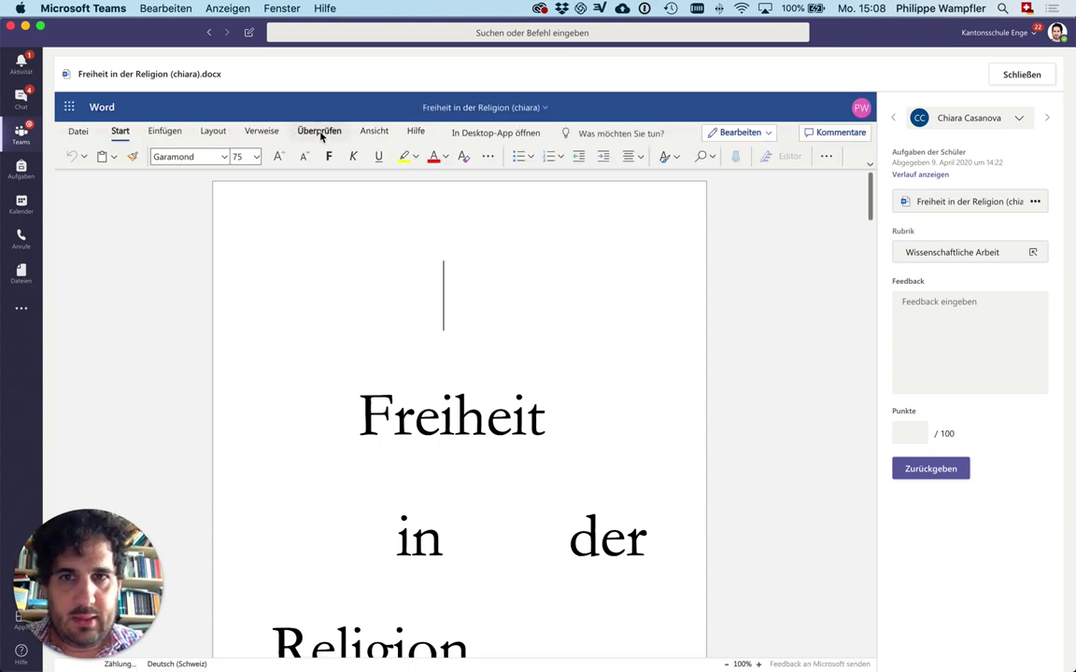
Step: Turn on change tracking for everyone in the submitted document
click(320, 133)
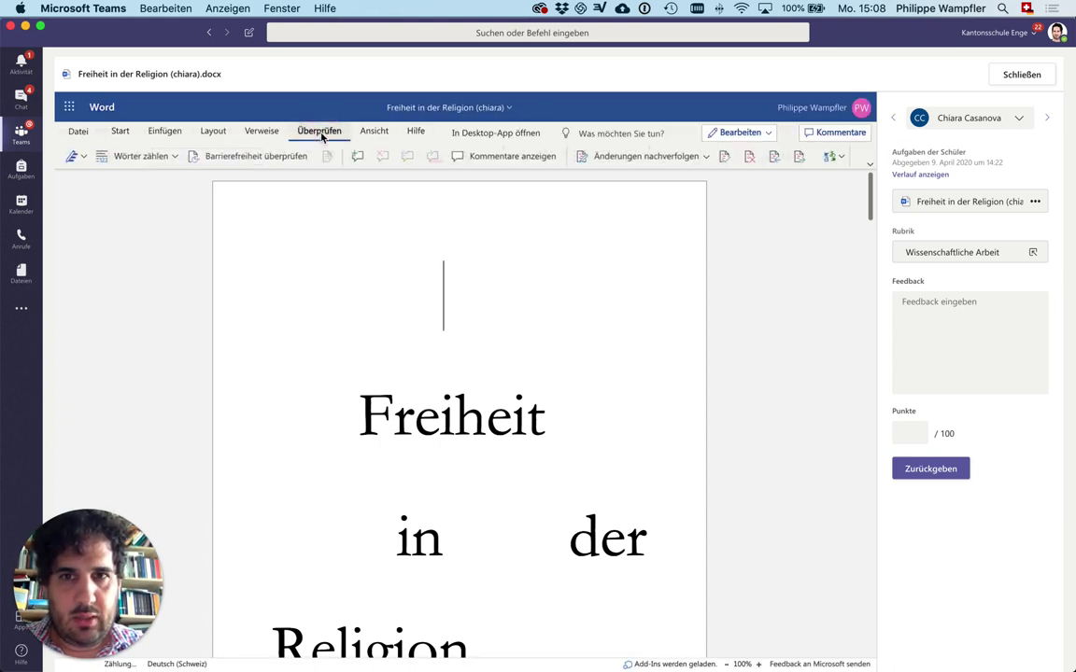
click(637, 157)
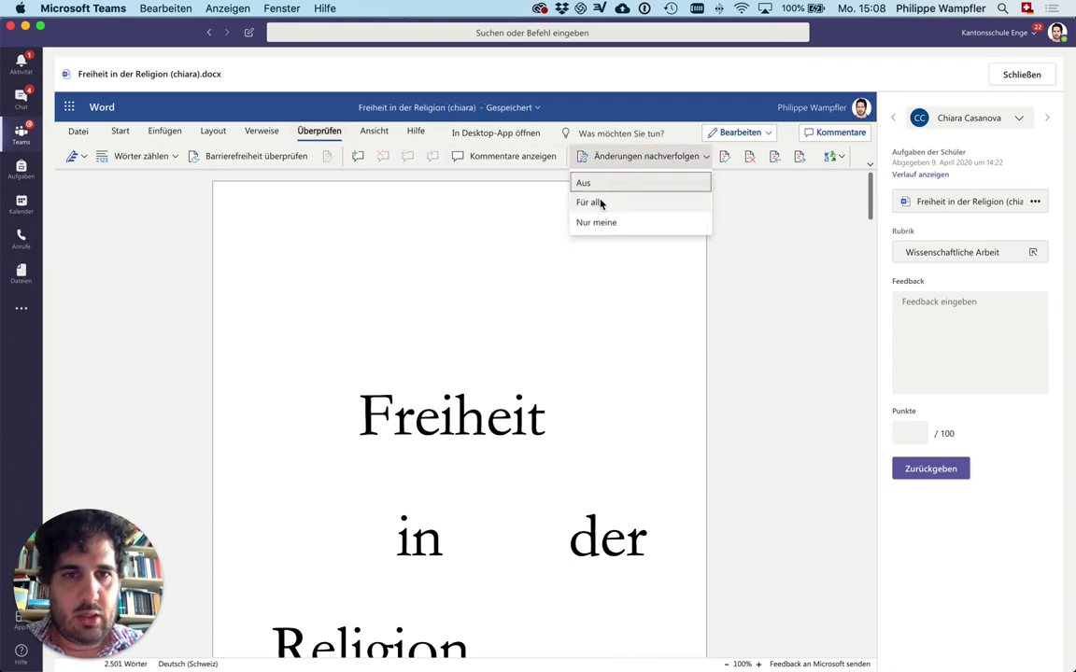
click(594, 203)
Step: Delete the letter "h" from "Freiheit" in the document title as a tracked change and undo the deletion
drag(456, 415, 484, 415)
key(Delete)
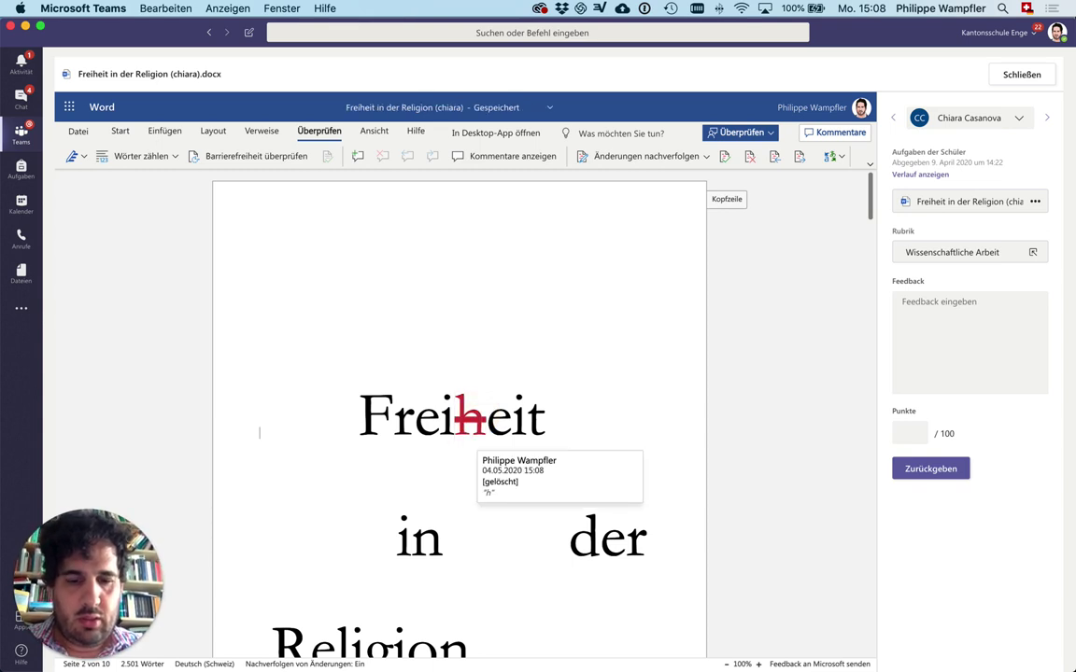
key(super+z)
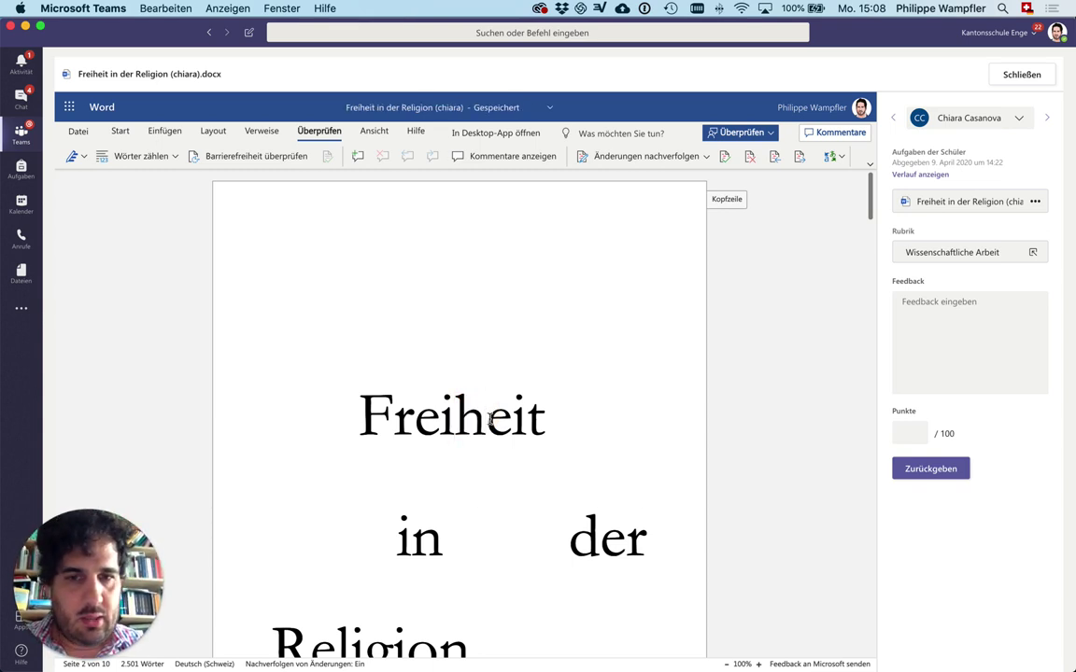
Step: Show the comments of the submitted document
click(491, 166)
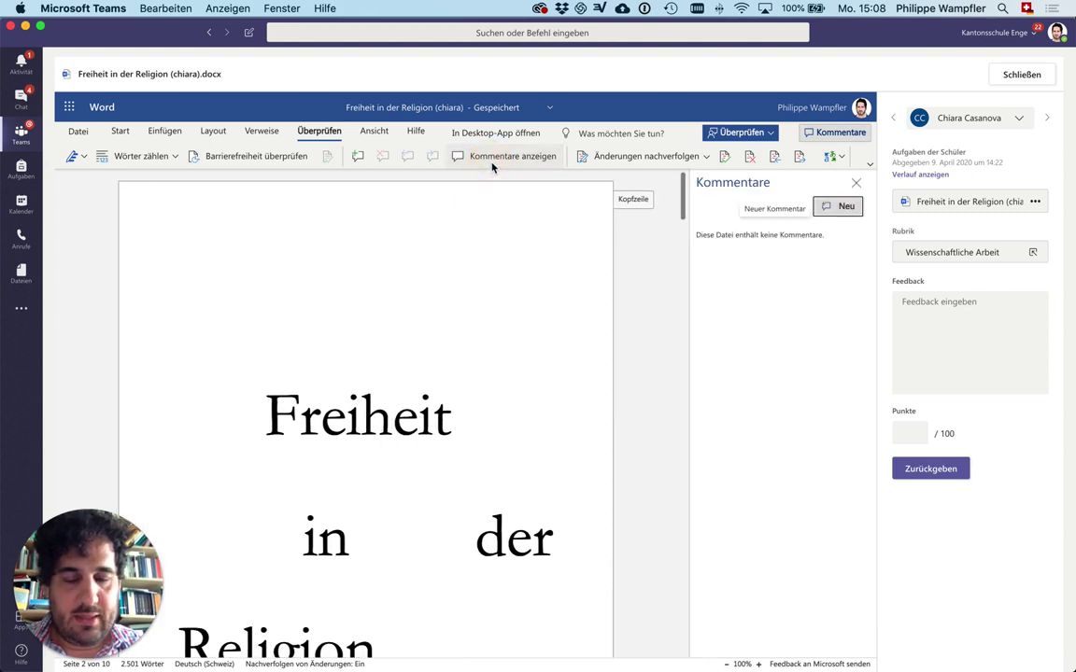
click(504, 156)
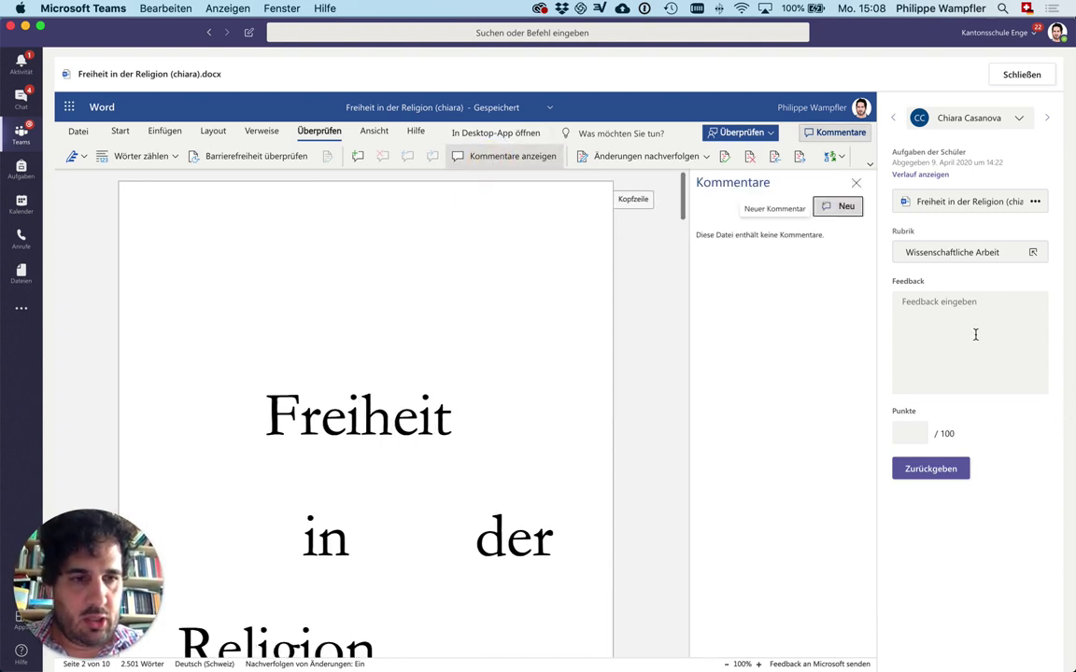
Step: In the Wissenschaftliche Arbeit rubric, rate the "klare Fragestellung" criterion as "gut gelöst" and the layout and formatting criterion as "gemacht"
click(945, 261)
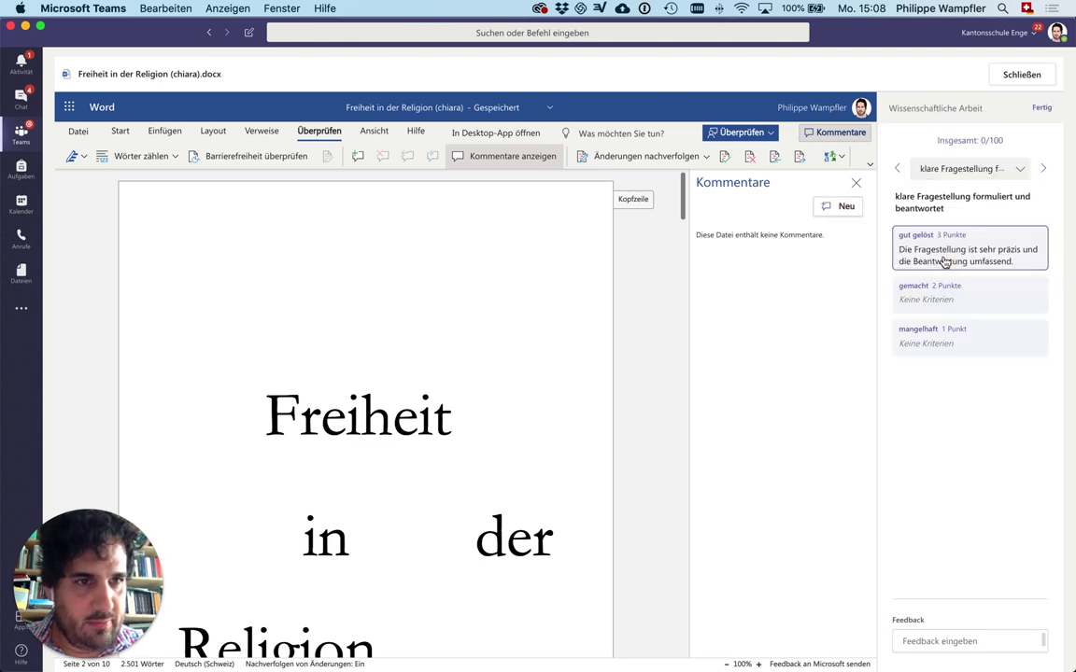
click(945, 261)
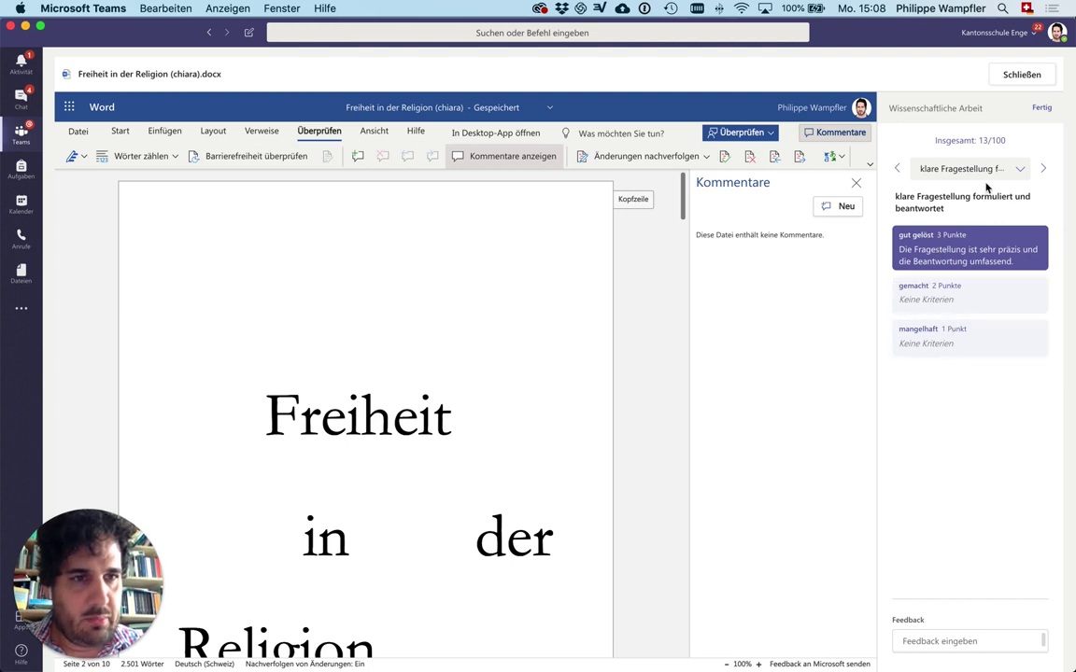
click(1043, 168)
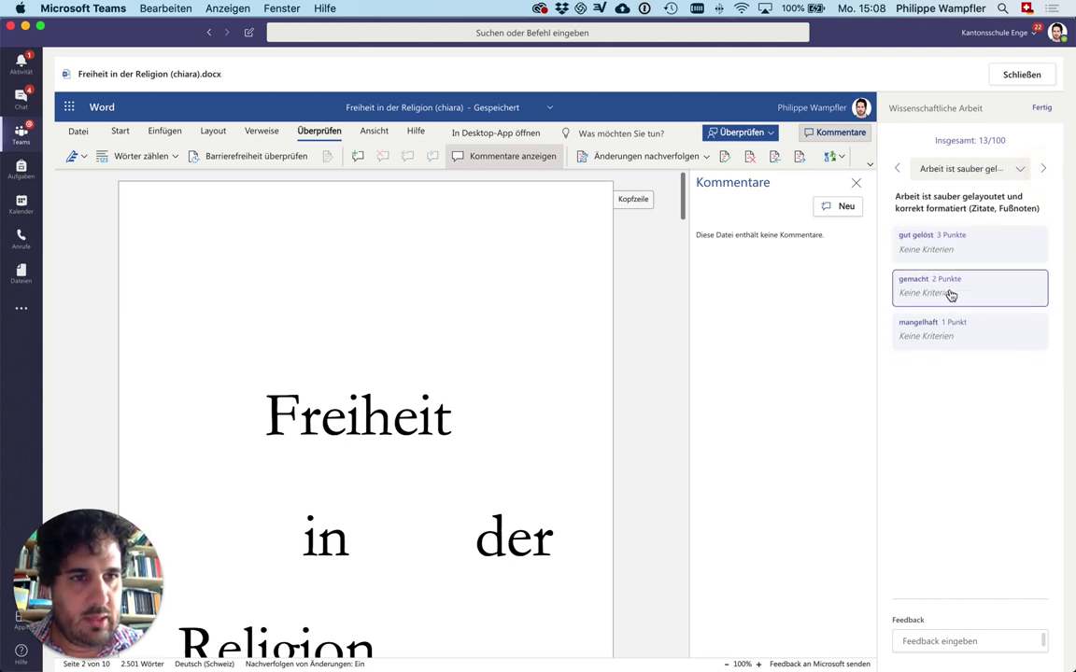
click(950, 295)
Step: Rate the rubric's logical structure and transitions criterion as "gut gelöst" and finish the rubric grading
click(1043, 168)
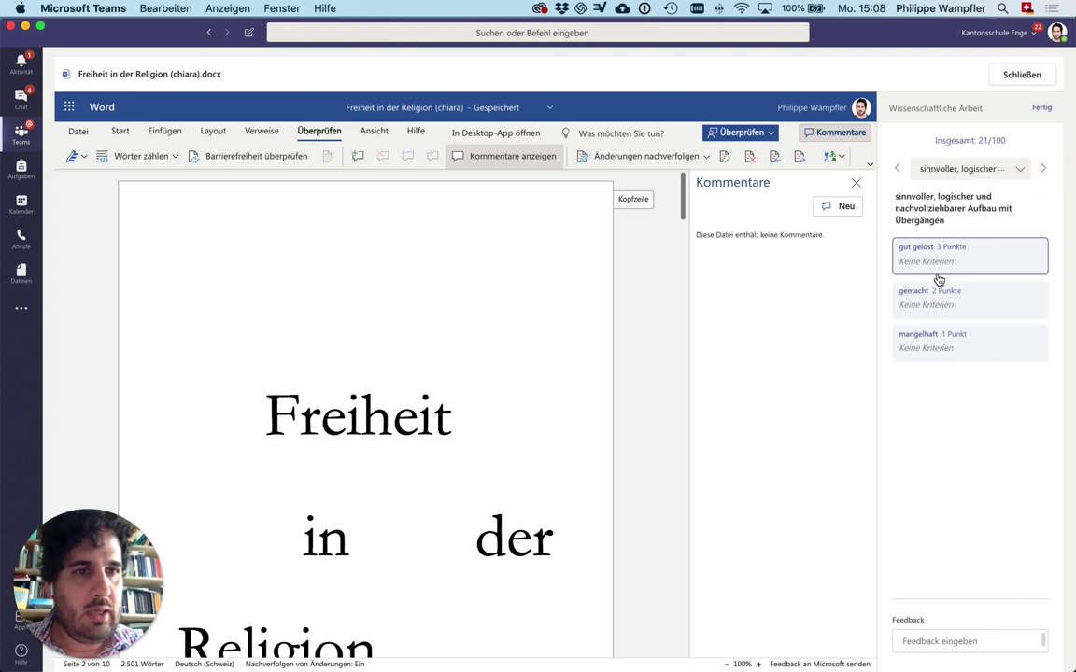
click(937, 271)
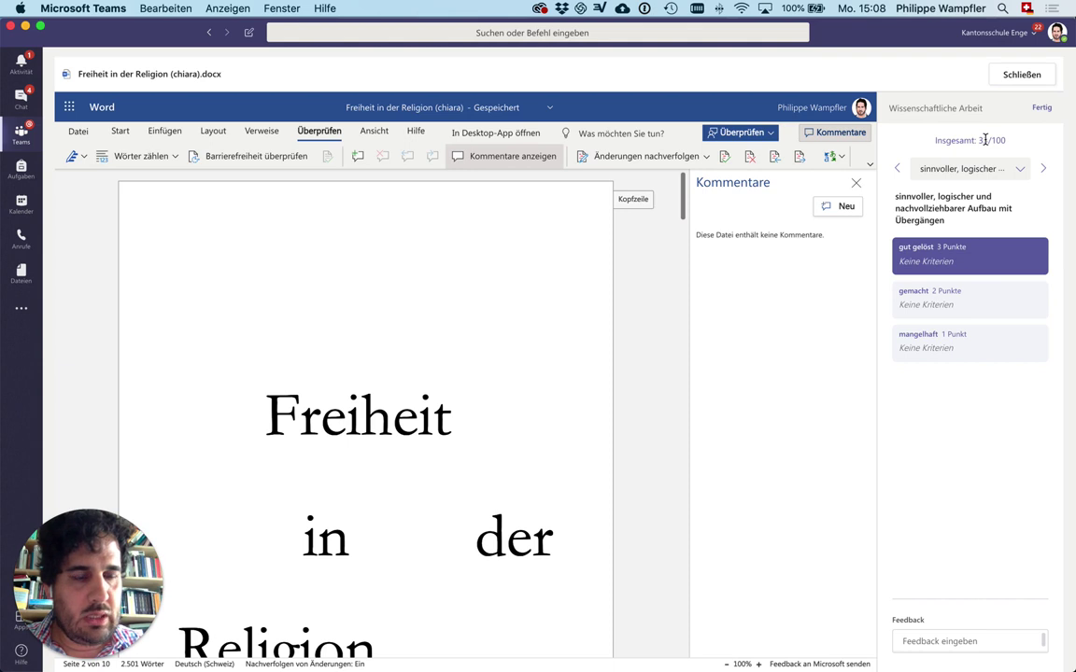
click(1041, 109)
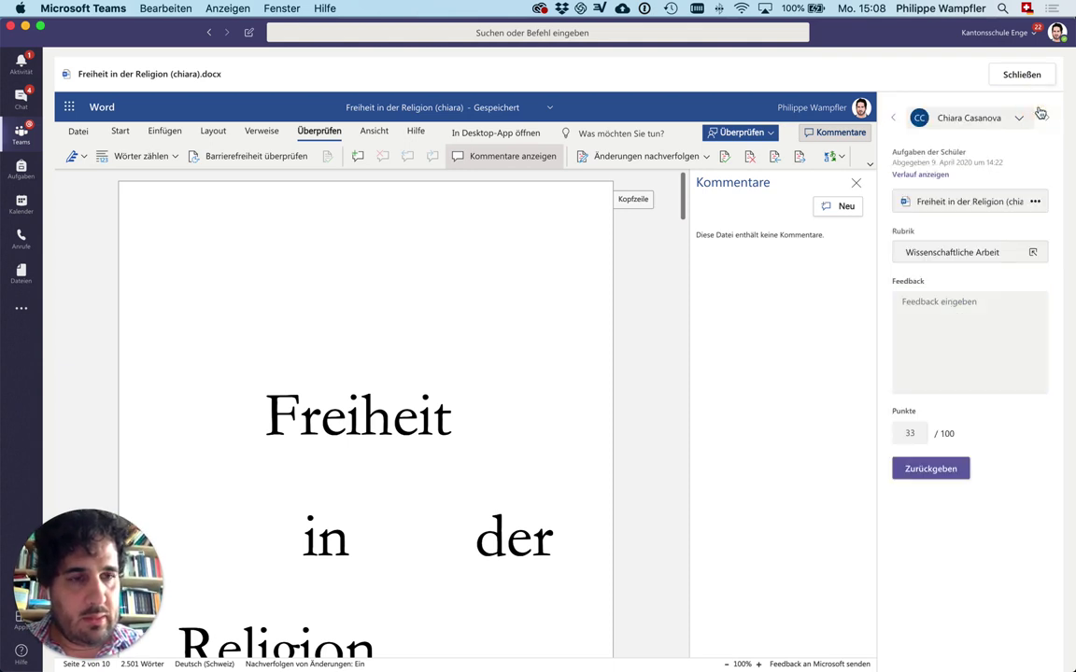
Step: Open the full rubric overview and switch the logical structure criterion to "gemacht" and back to "gut gelöst"
click(1034, 255)
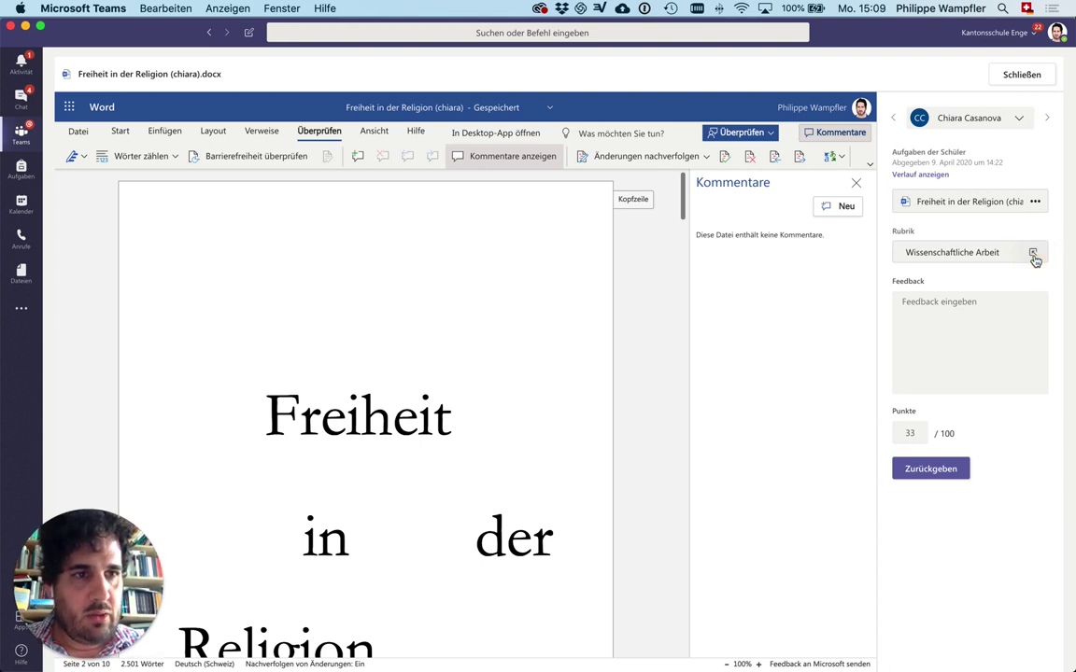
click(1035, 259)
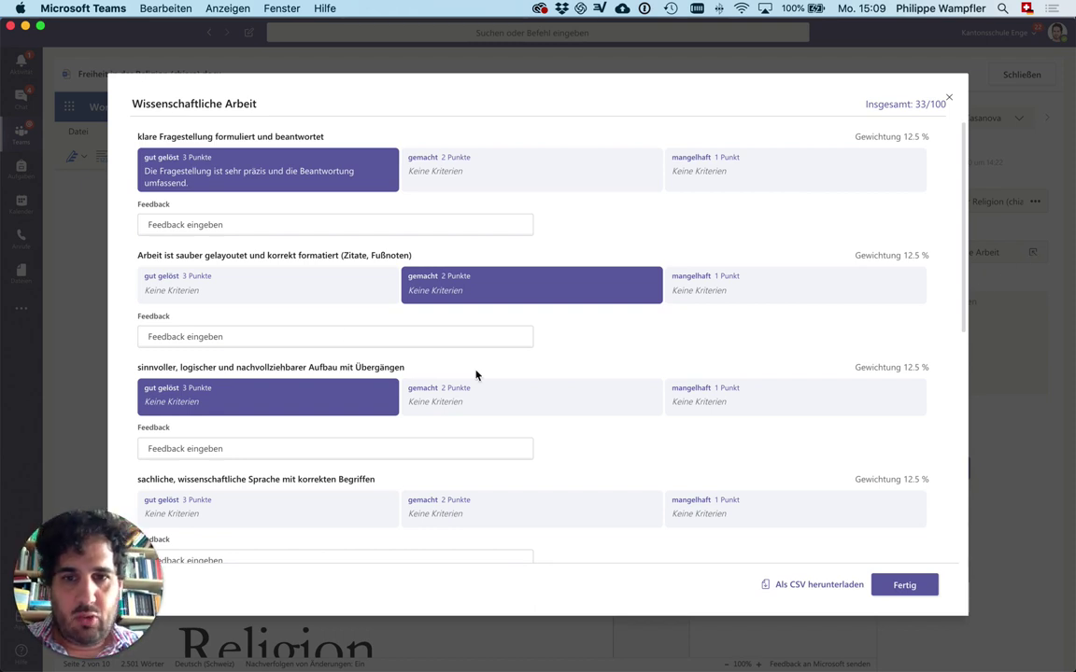
click(483, 393)
click(288, 392)
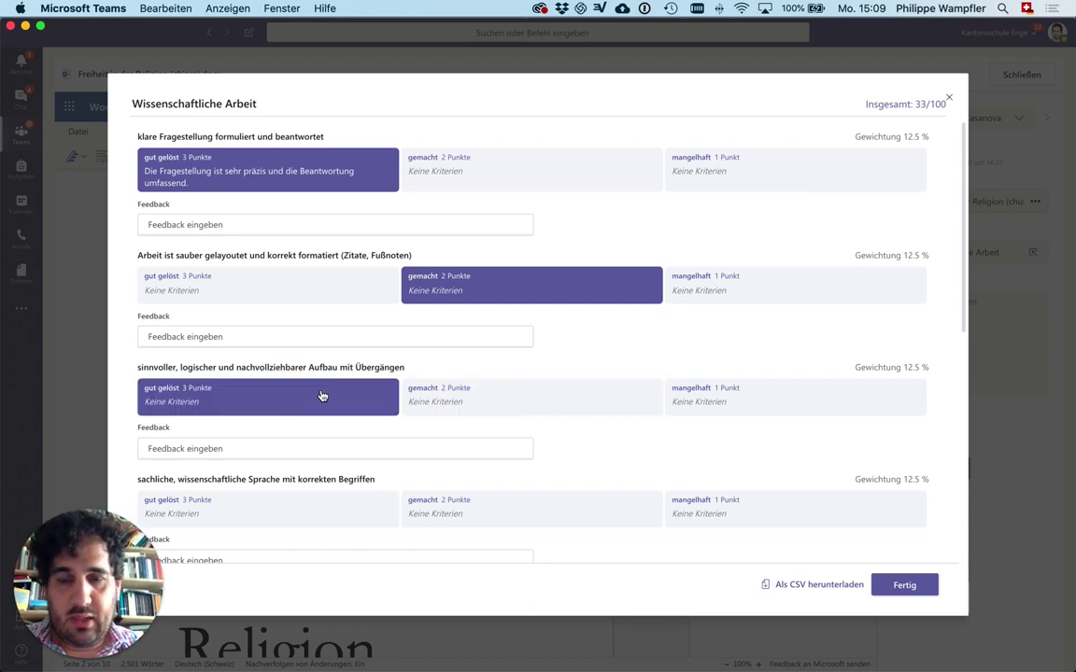
Step: Rate the rubric's last criterion, "gewonnene Erkenntnisse nachvollziehbar dargestellt", as "gemacht"
scroll(439, 410, down, 3)
scroll(460, 417, down, 6)
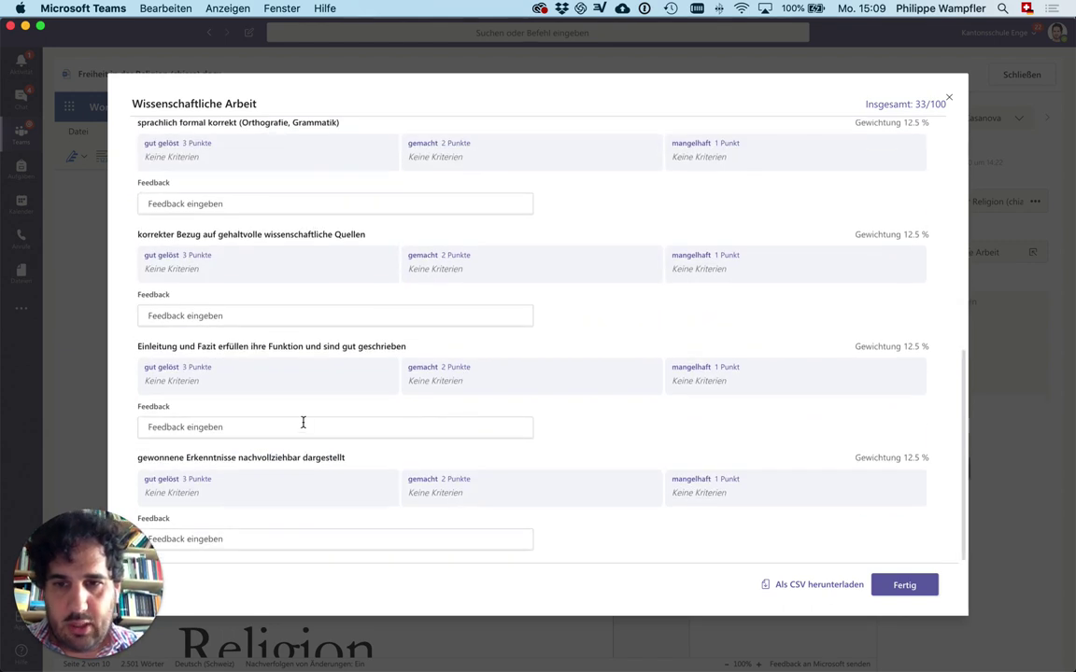
click(301, 427)
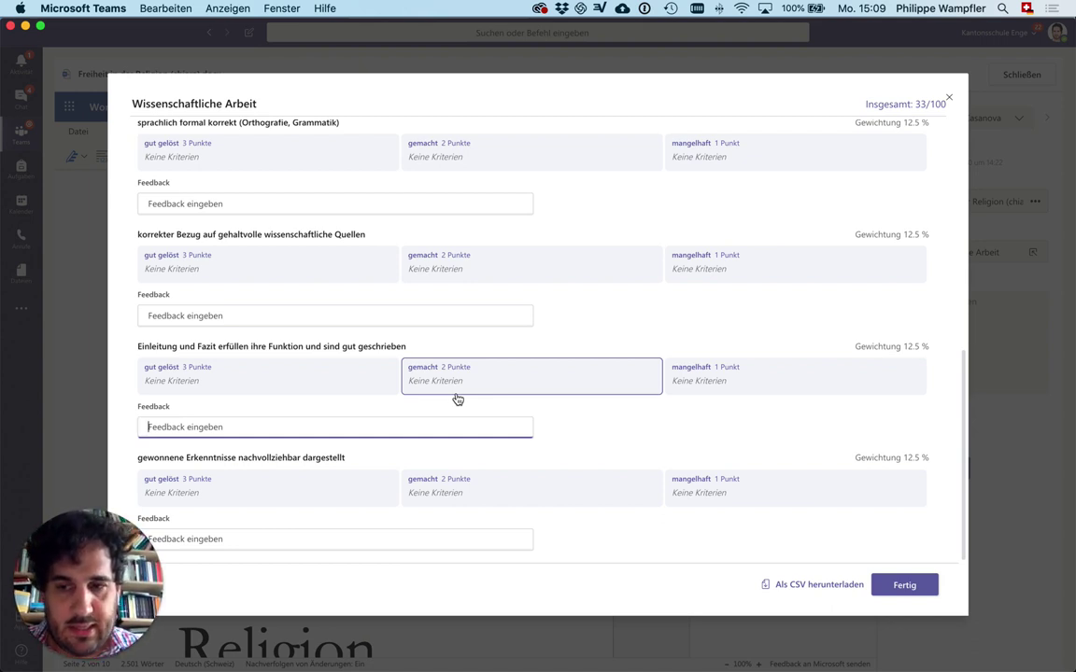
scroll(458, 399, up, 5)
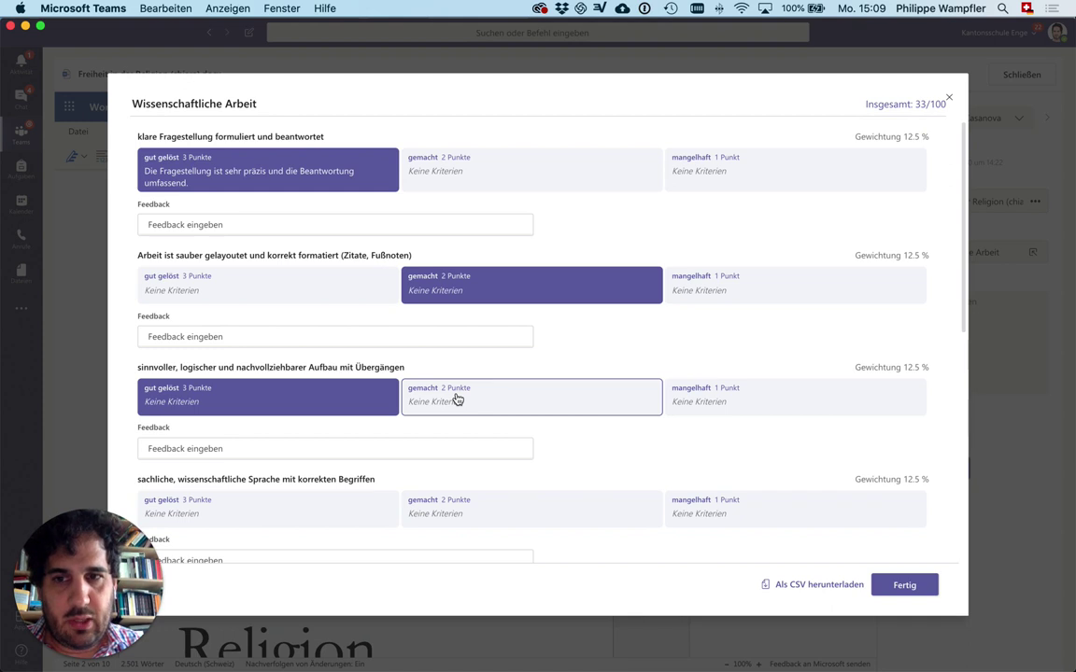
scroll(458, 400, down, 5)
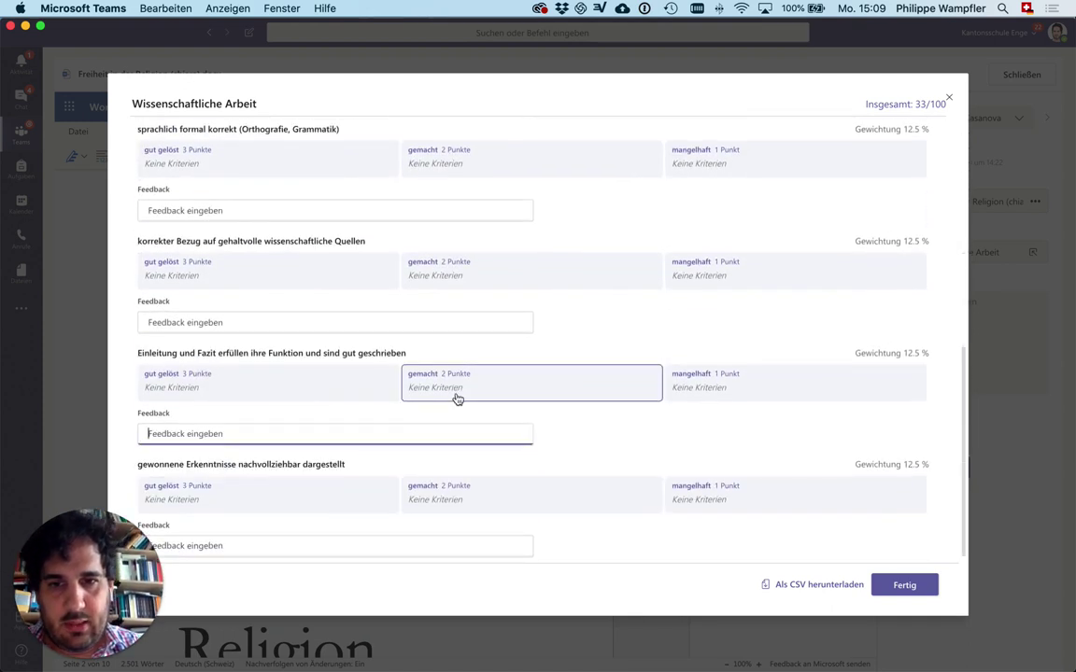
click(489, 488)
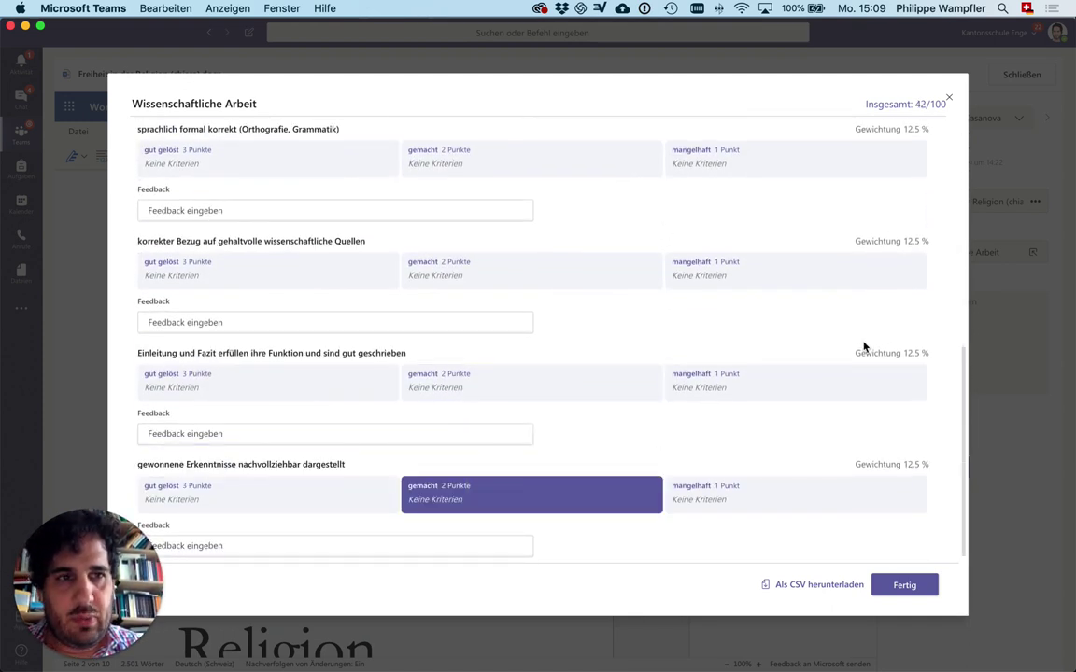